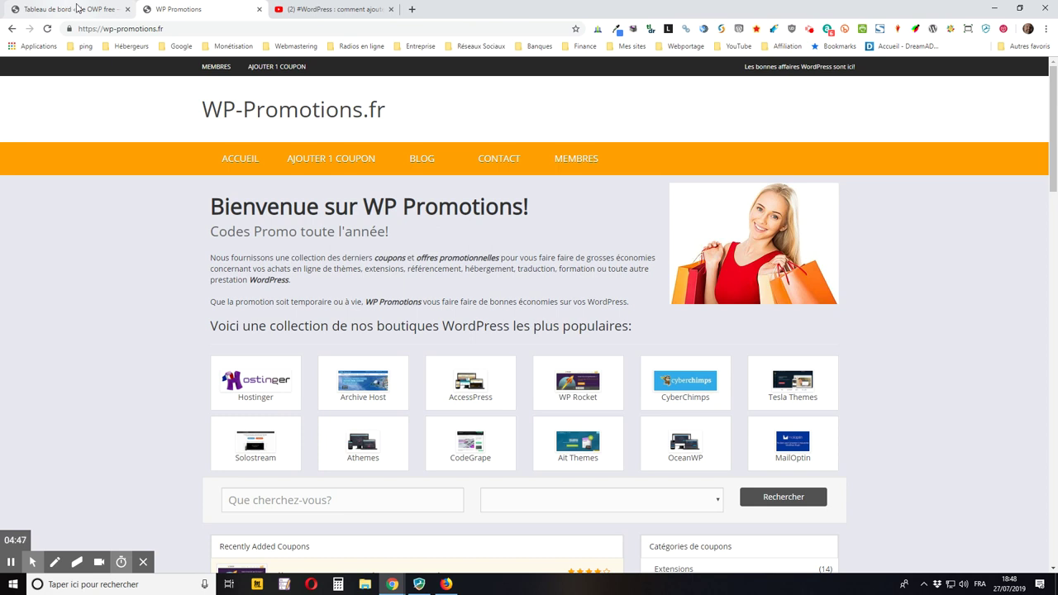
# Switch to the WordPress dashboard and open the CPT UI page for adding or modifying taxonomies
pyautogui.click(77, 8)
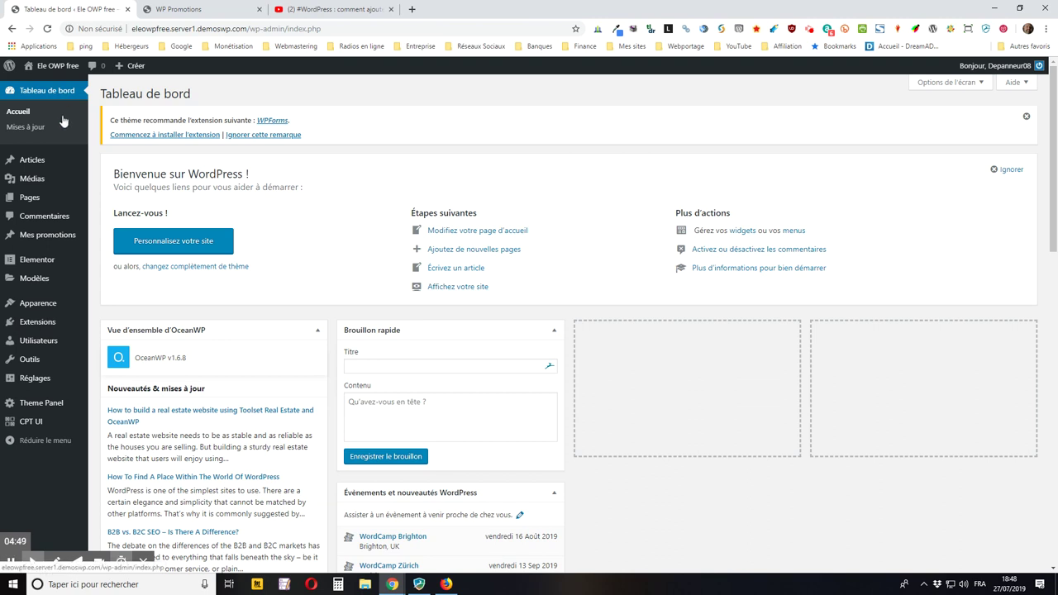
pyautogui.moveTo(28, 426)
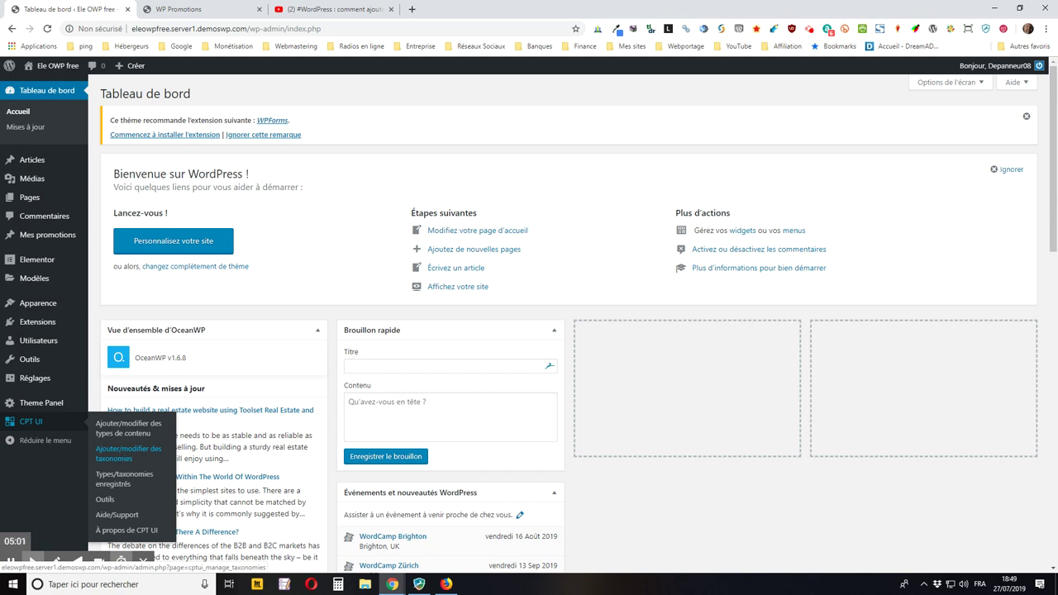
pyautogui.click(126, 455)
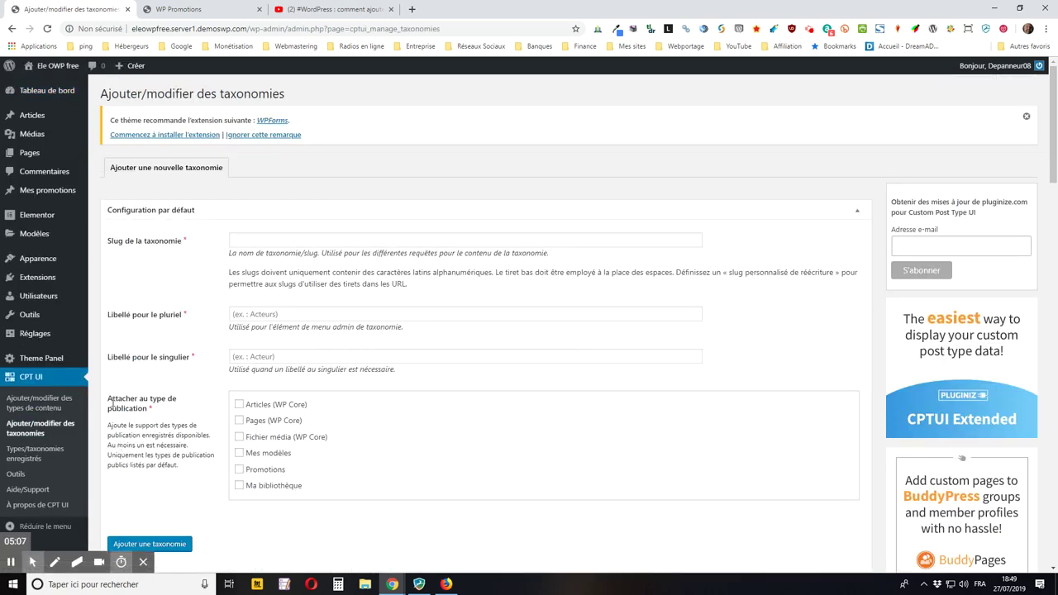
# Define the new taxonomy with slug "marque", plural label "Marques" and singular label "Marque"
pyautogui.click(245, 239)
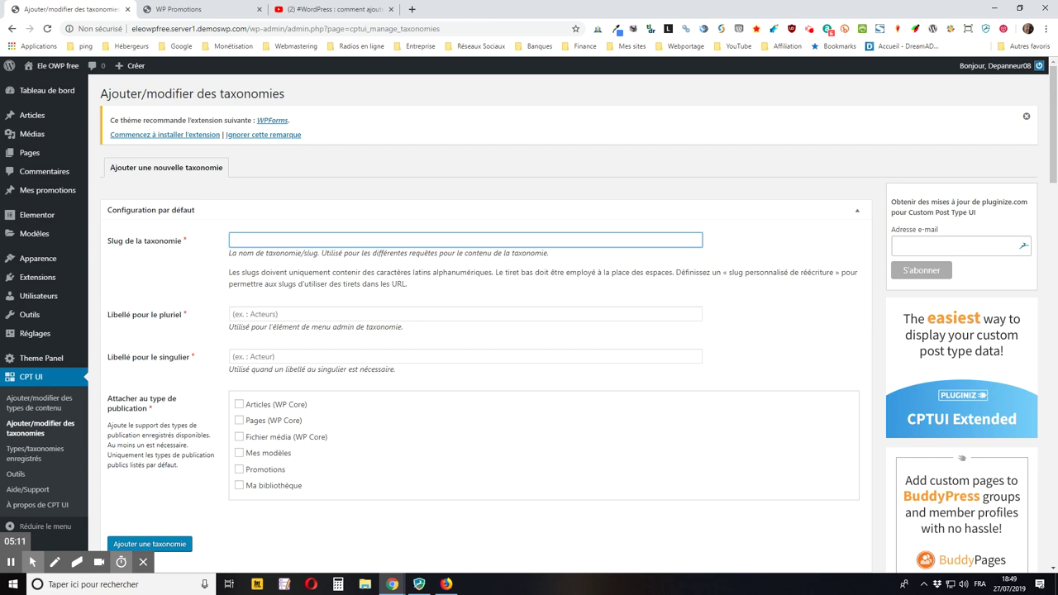
pyautogui.write('marque')
pyautogui.press('Tab')
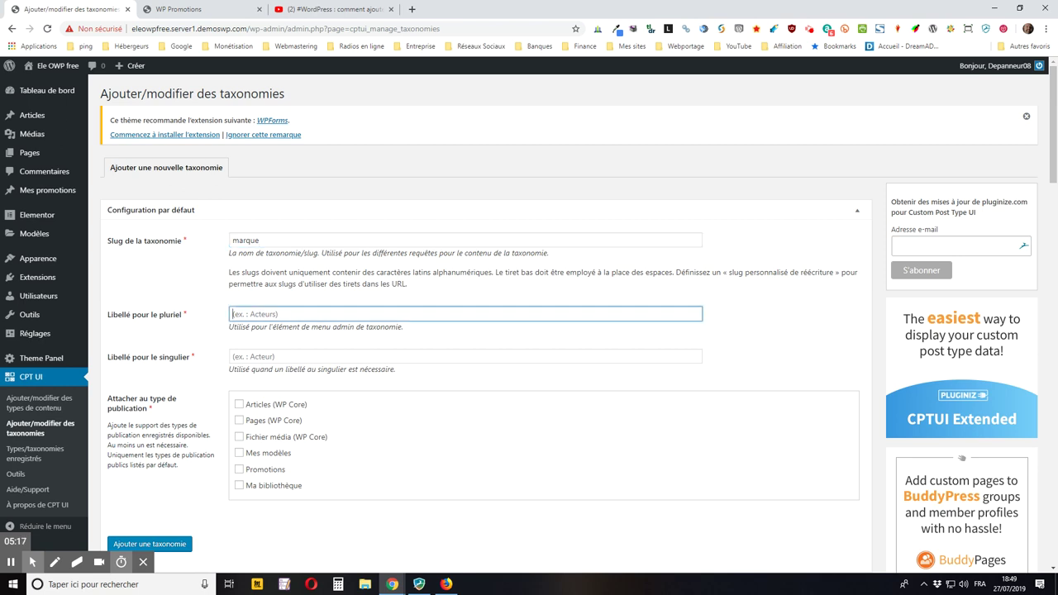
pyautogui.write('Marques')
pyautogui.press('Tab')
pyautogui.write('Marque')
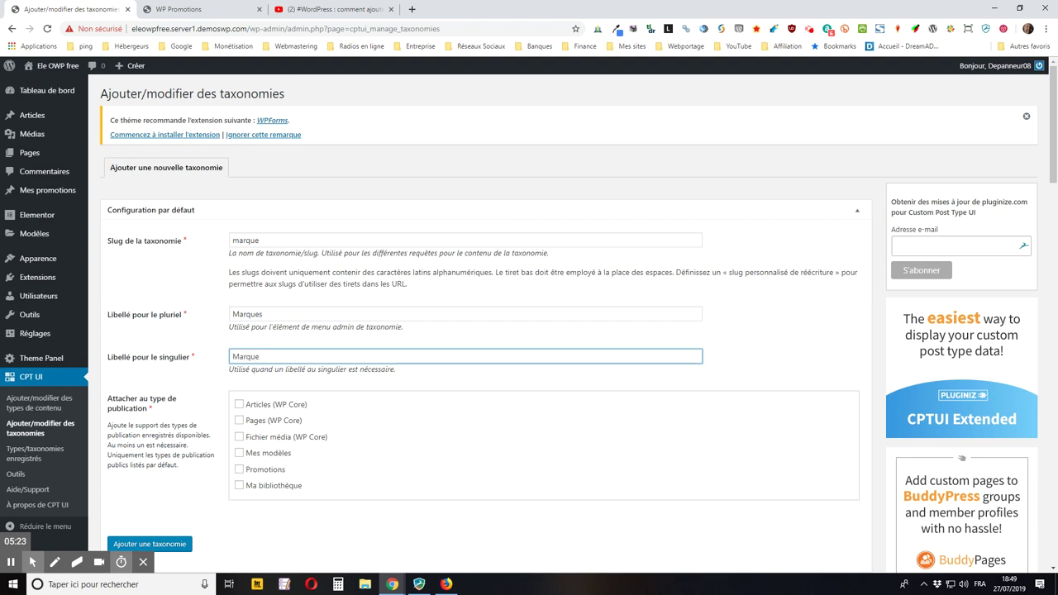
pyautogui.press('Tab')
# Attach the marque taxonomy to the Promotions post type and add it
pyautogui.scroll(-2, 242, 266)
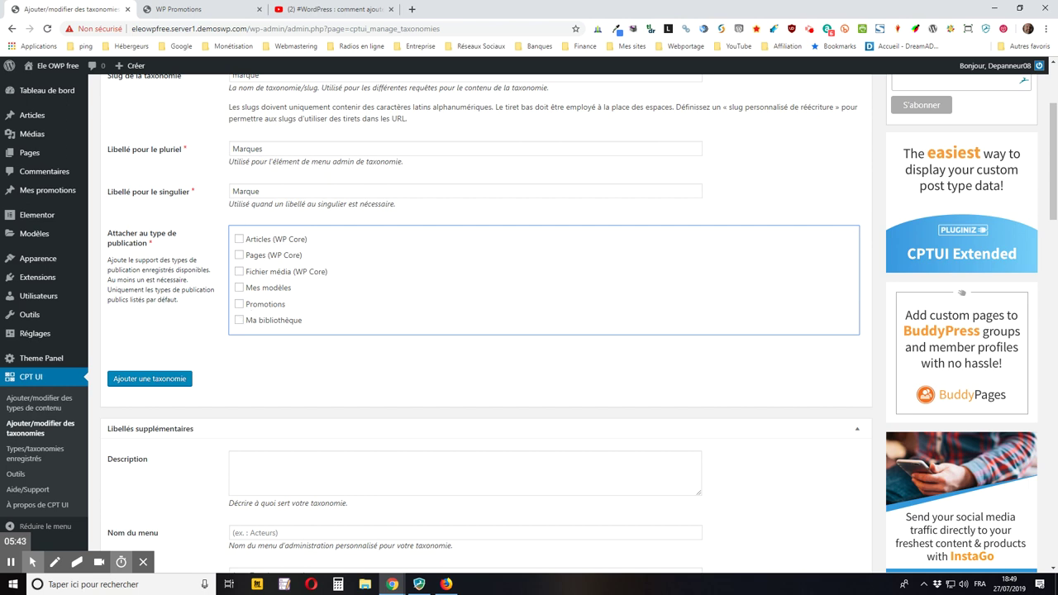
pyautogui.click(239, 304)
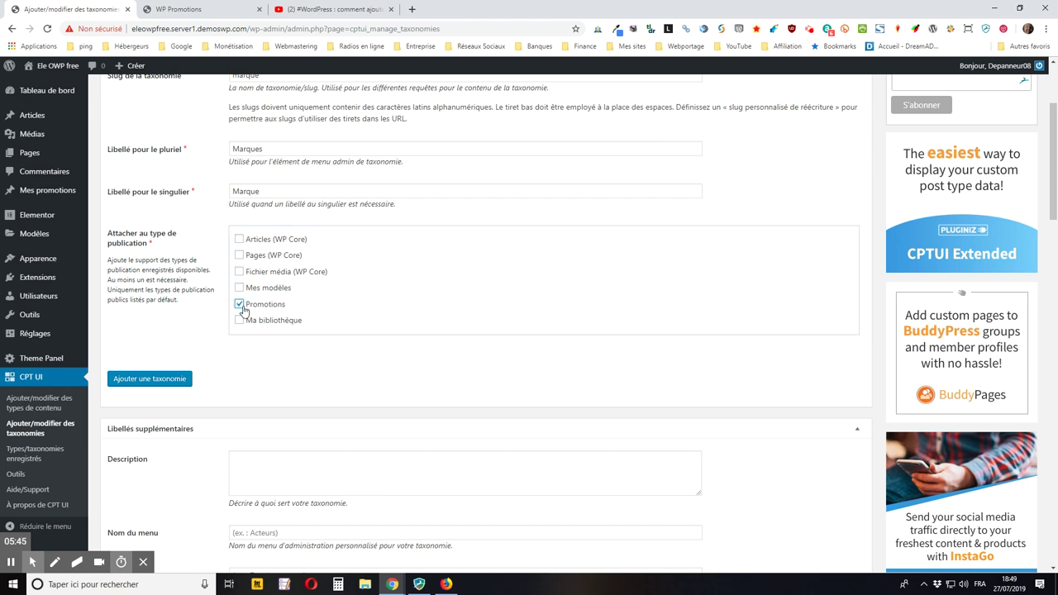
pyautogui.scroll(2, 197, 316)
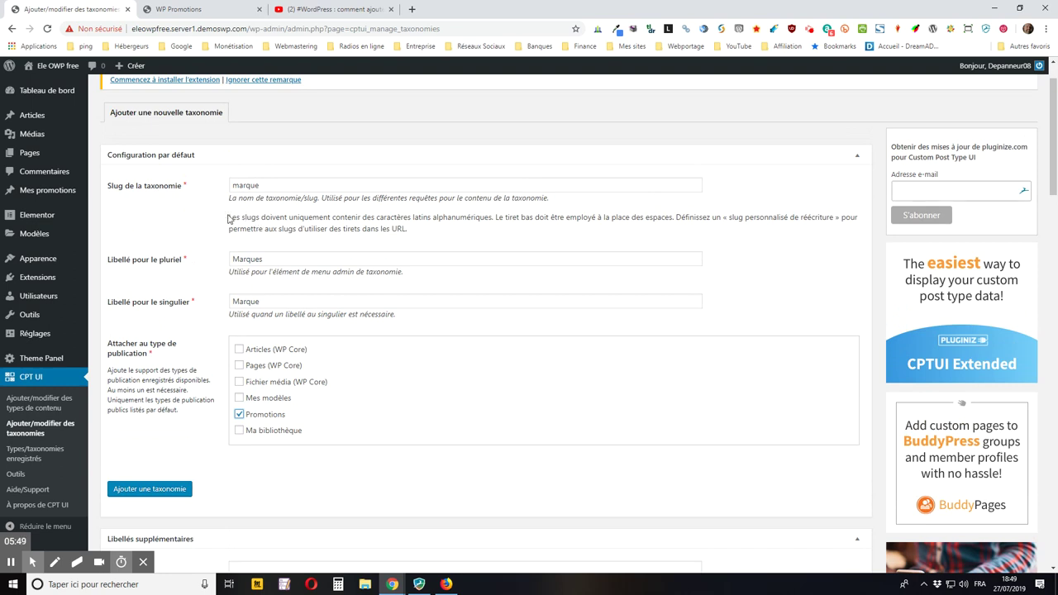
pyautogui.scroll(-1, 230, 219)
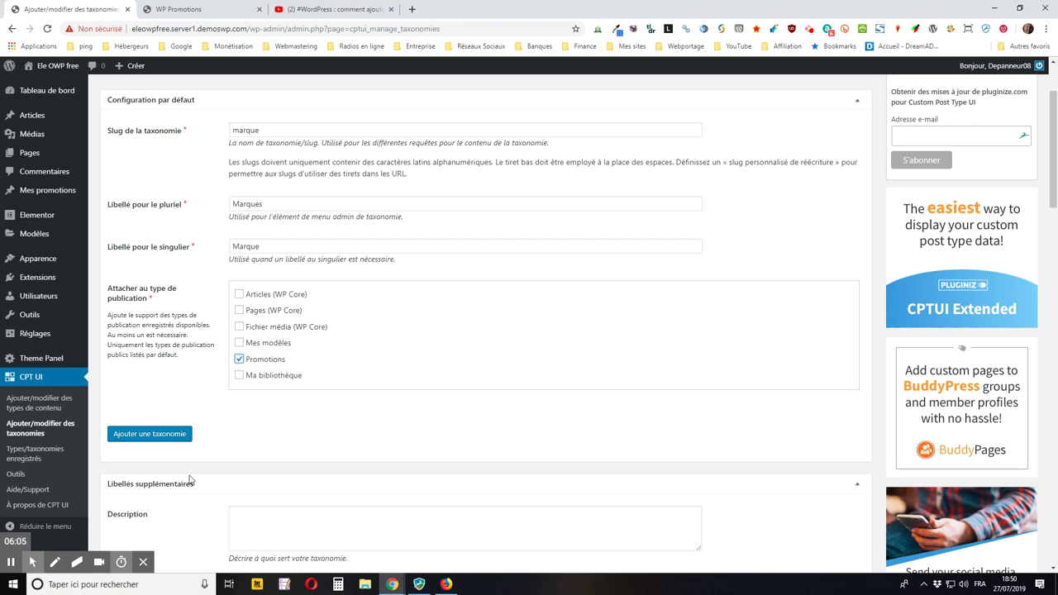
pyautogui.click(146, 438)
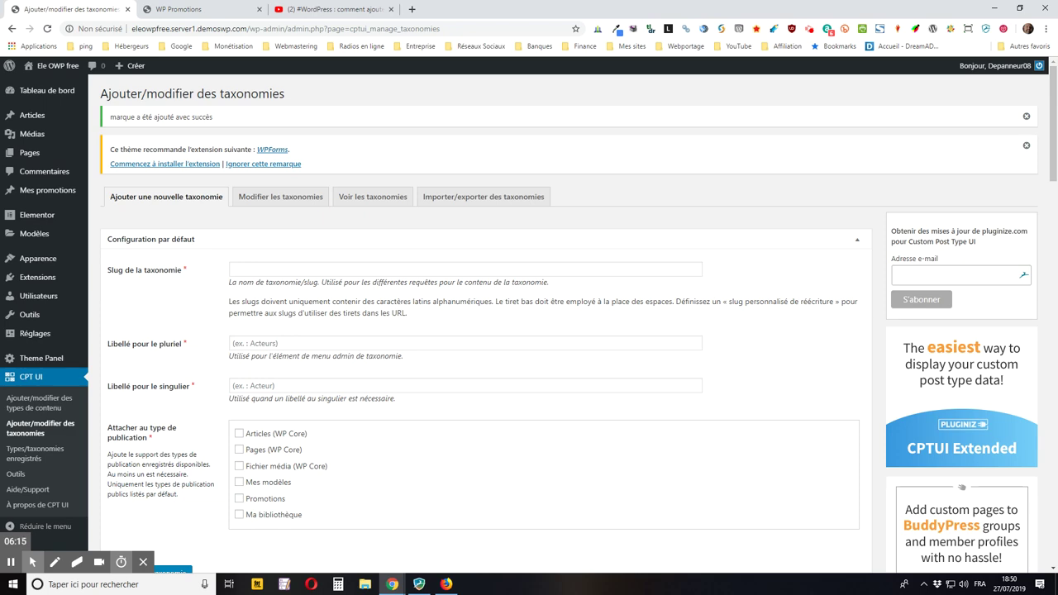
# In the additional labels, set the menu name to "Marques" and the all-items label to "Toutes les marques"
pyautogui.scroll(-3, 190, 451)
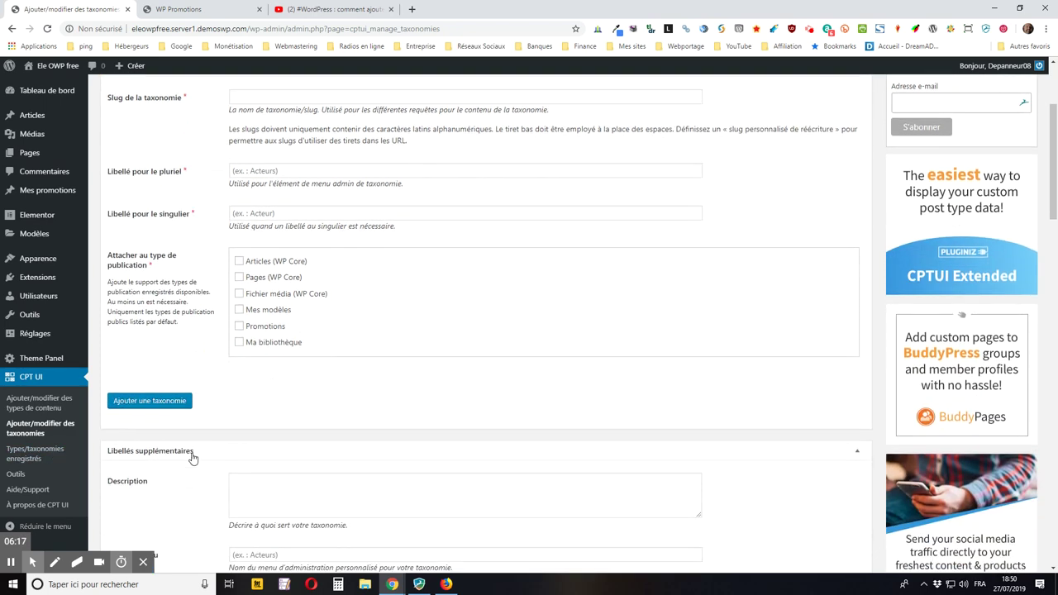
pyautogui.scroll(-2, 190, 450)
pyautogui.scroll(-2, 190, 437)
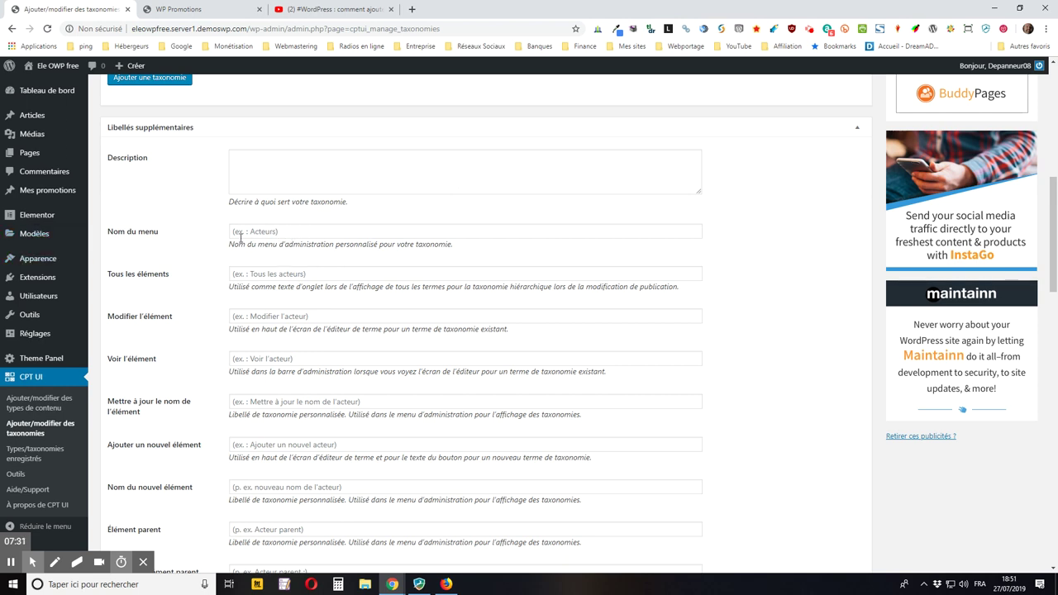
pyautogui.click(290, 234)
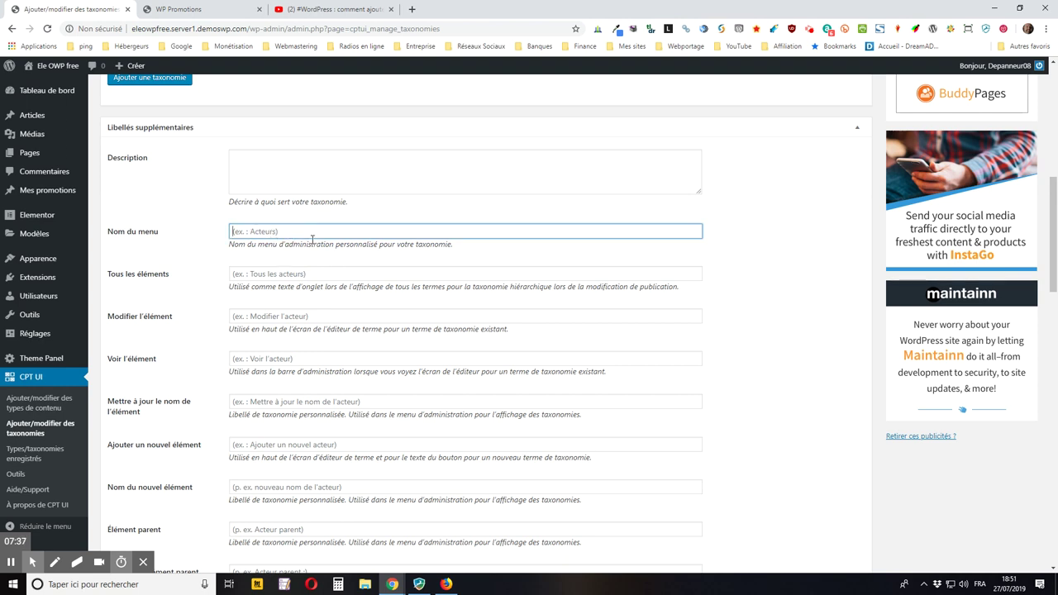
pyautogui.write('Marques')
pyautogui.press('Tab')
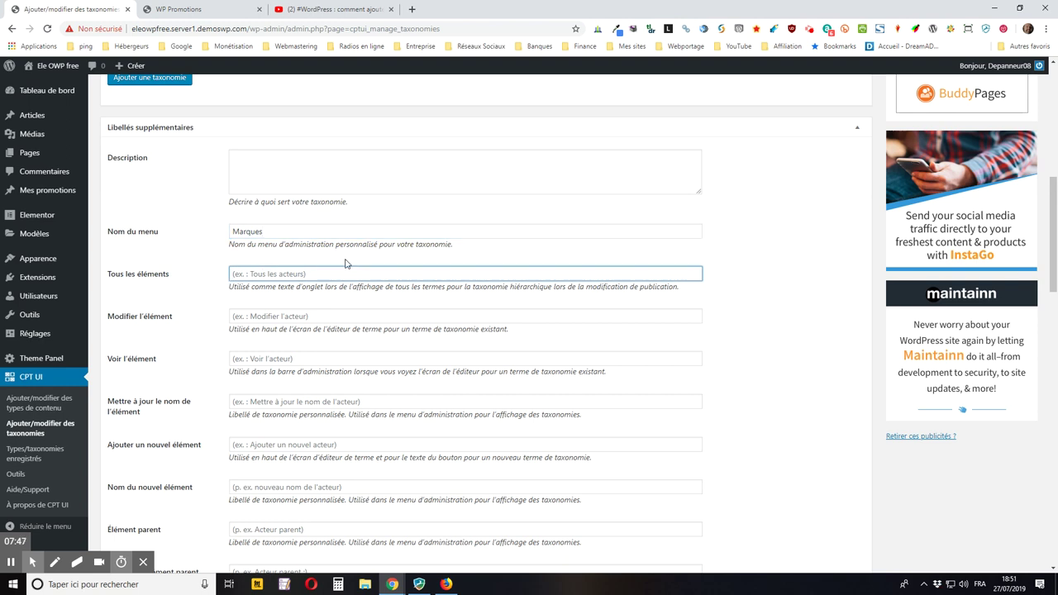
pyautogui.write('Toutes les marques')
pyautogui.scroll(-2, 335, 330)
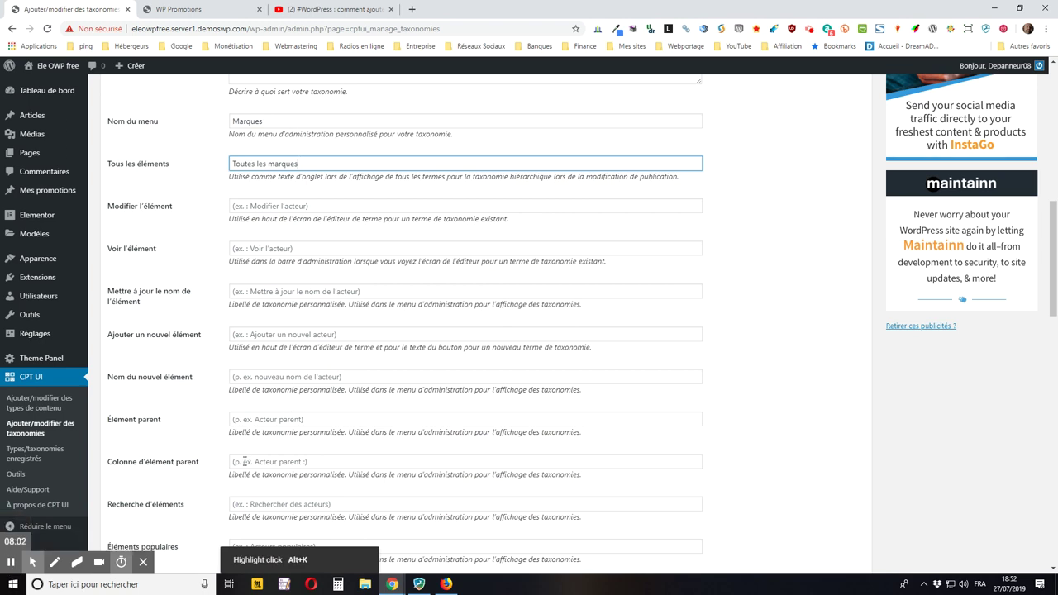
pyautogui.click(11, 562)
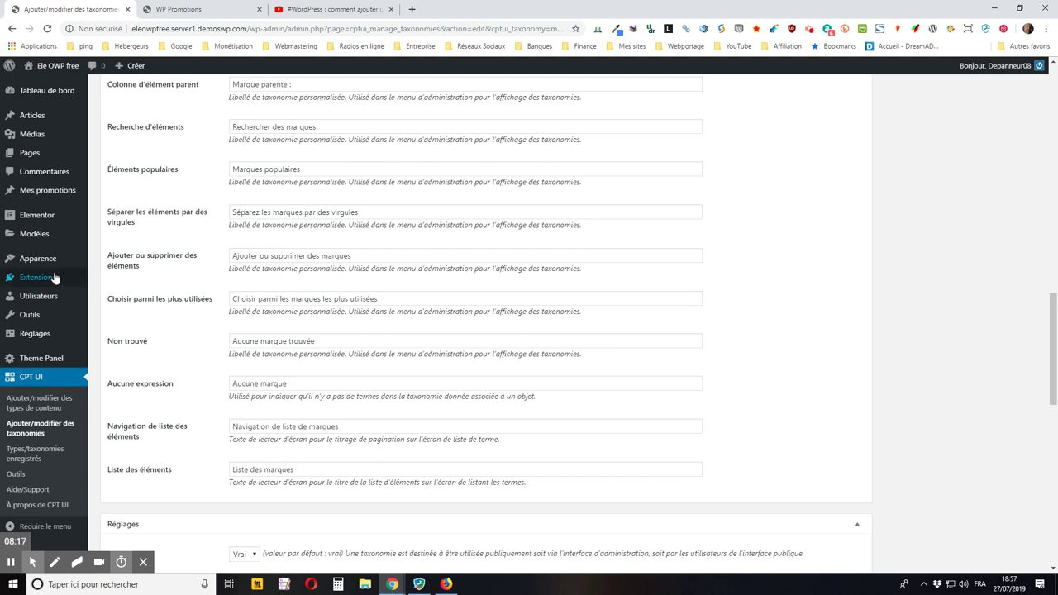
# Open the Marques page of Mes promotions in a separate tab, compare it with the taxonomy labels, and close it
pyautogui.moveTo(33, 198)
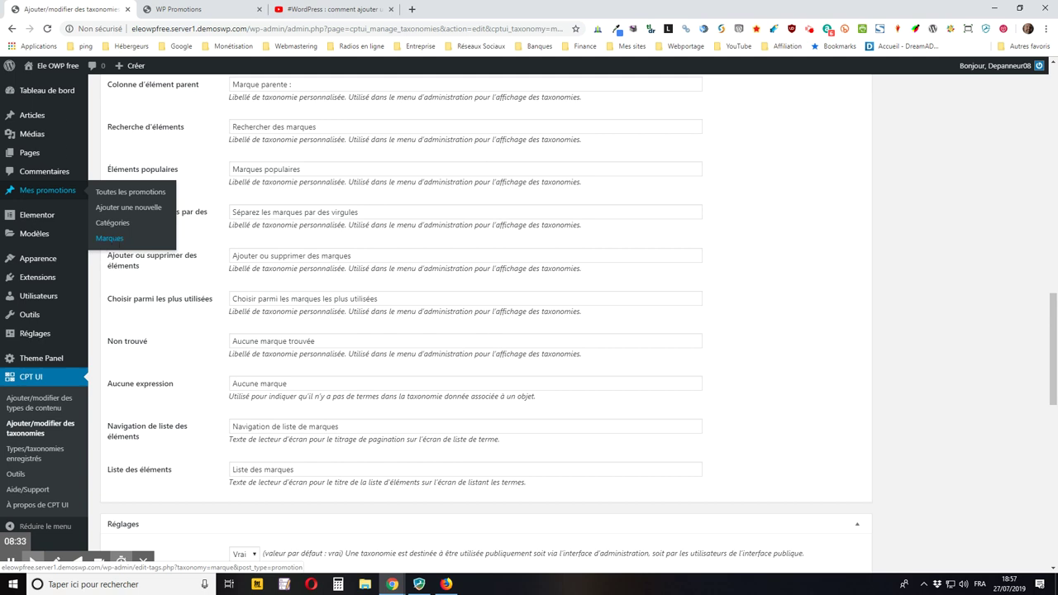
pyautogui.middleClick(116, 240)
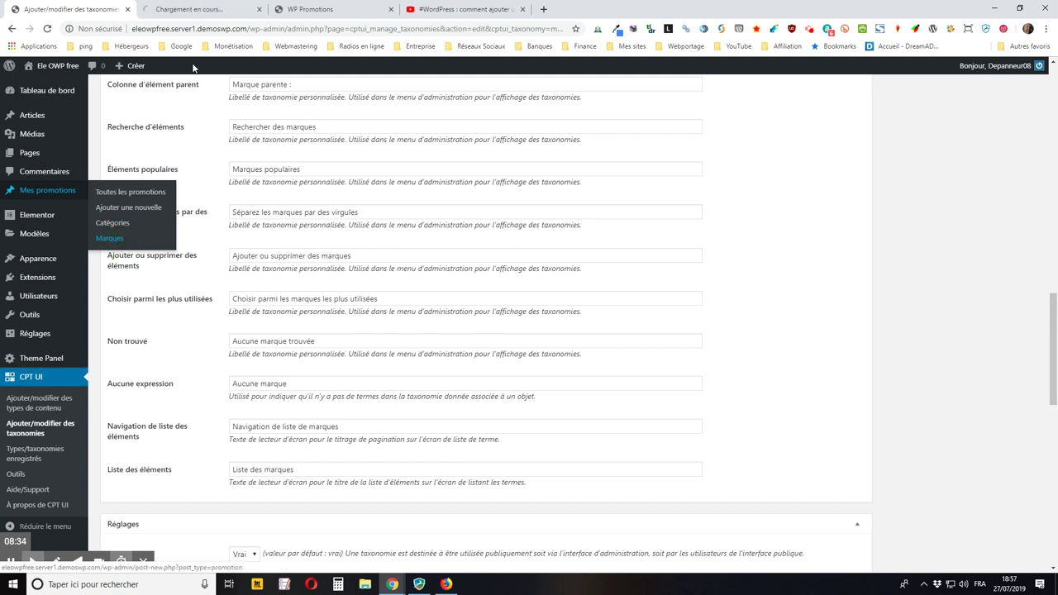
pyautogui.click(200, 10)
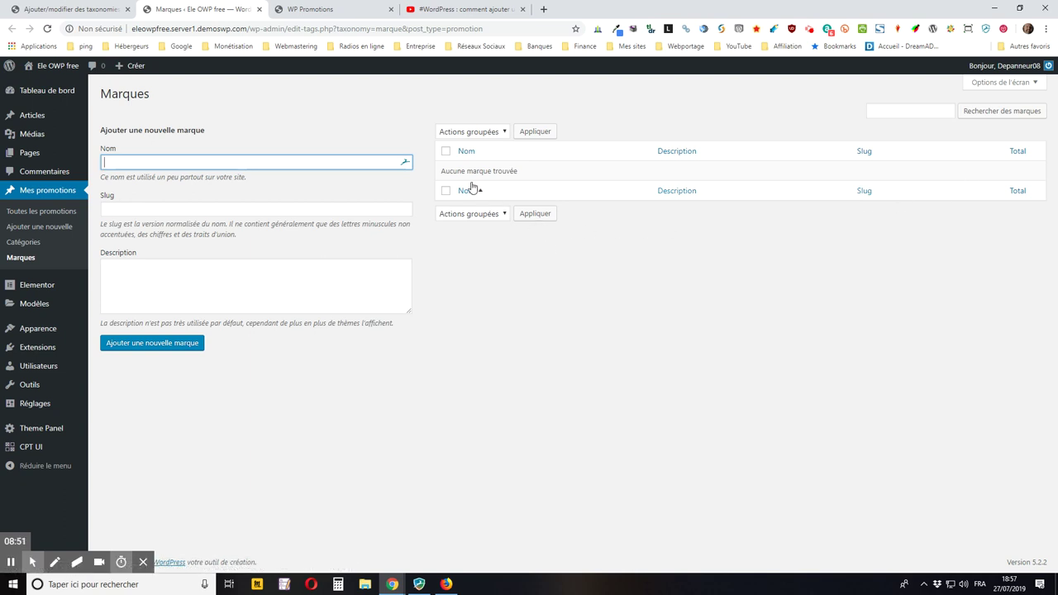
pyautogui.click(76, 11)
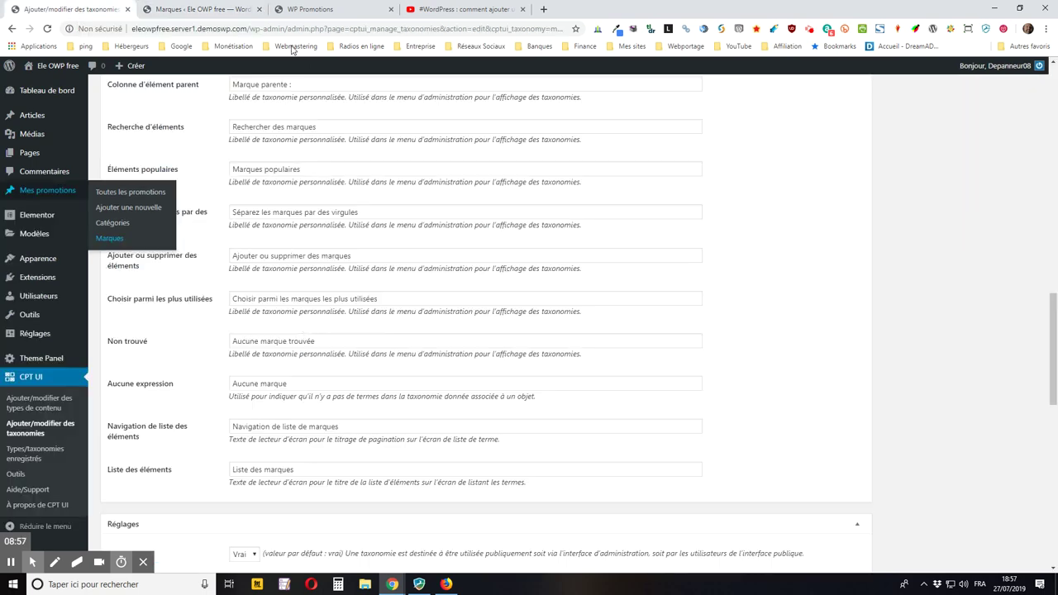
pyautogui.click(227, 9)
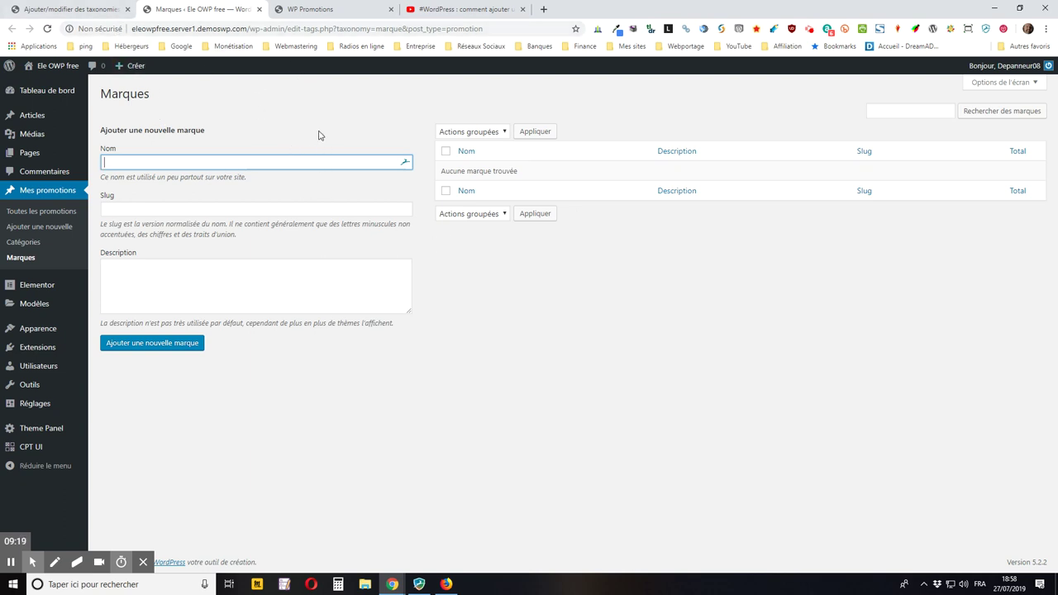
pyautogui.click(259, 9)
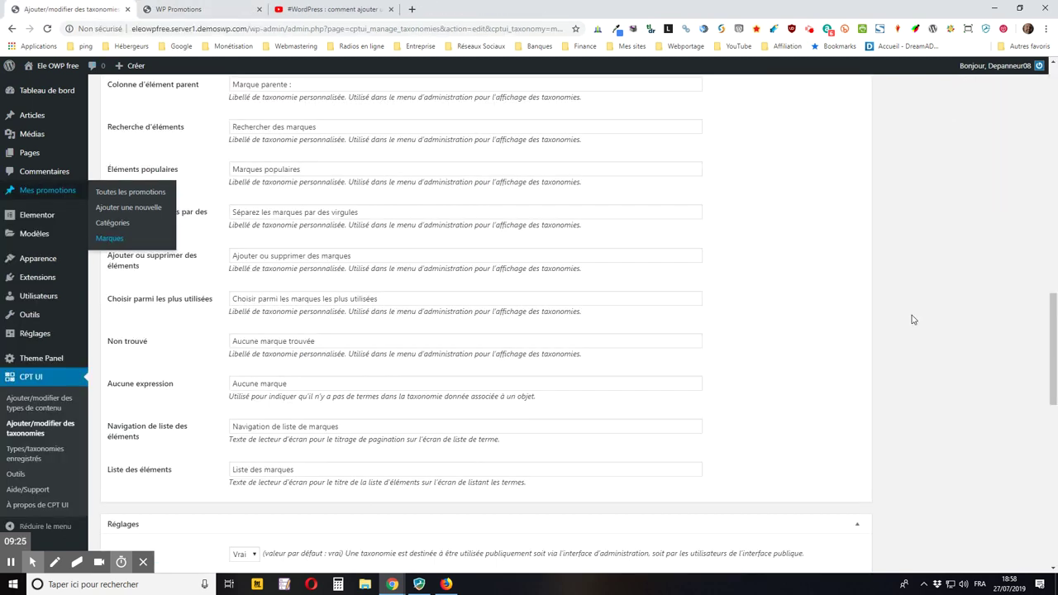
# Review the Réglages section of the marque taxonomy, including the Hiérarchique option
pyautogui.scroll(-2, 917, 318)
pyautogui.scroll(-3, 937, 293)
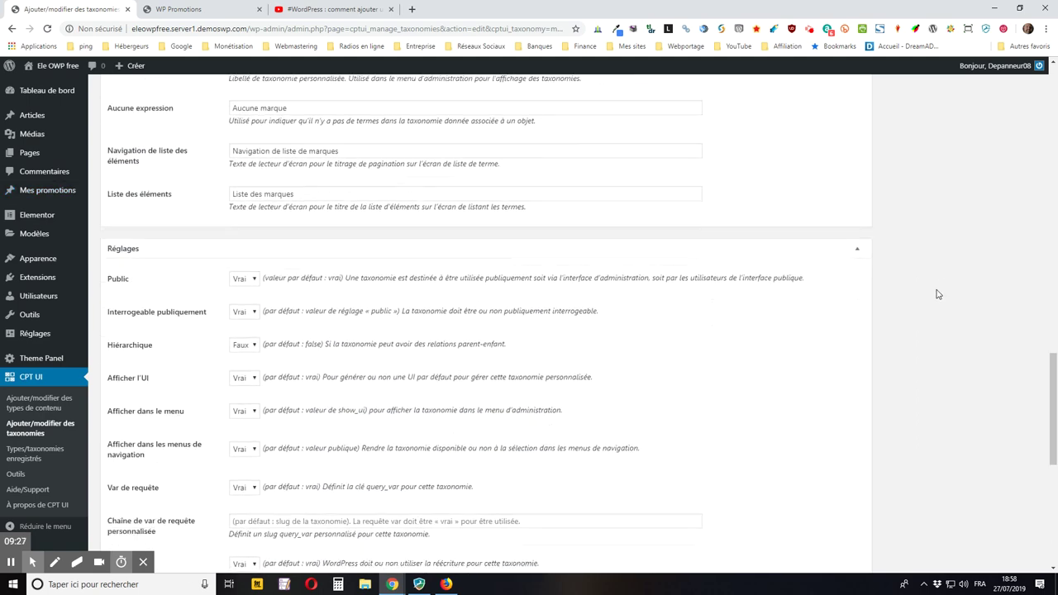
pyautogui.scroll(-2, 937, 293)
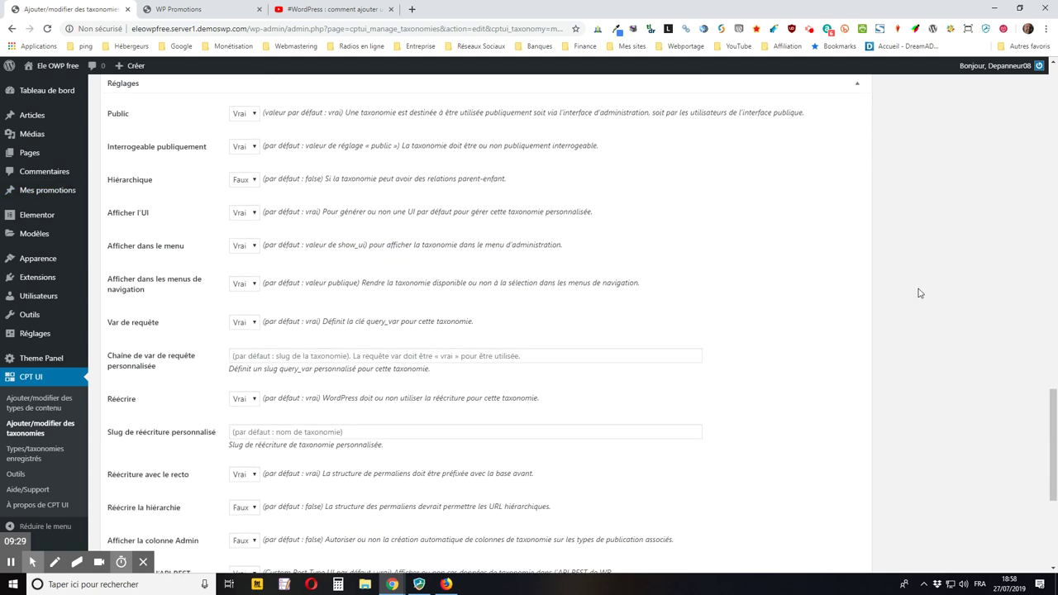
pyautogui.scroll(1, 918, 293)
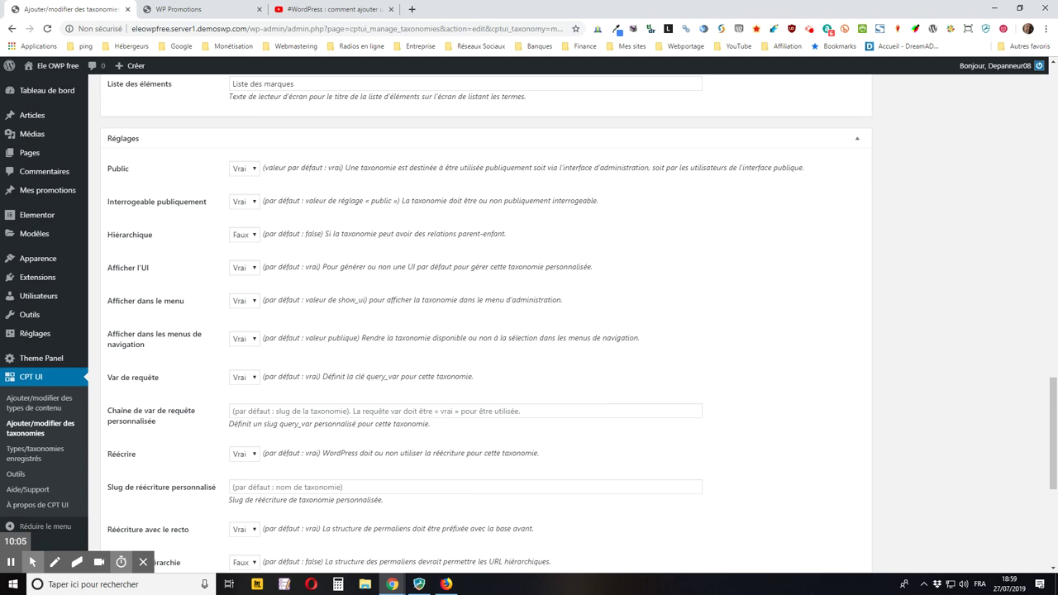
# Open a new article in a separate tab and compare its Catégories and Étiquettes sections with the taxonomy's Hiérarchique setting
pyautogui.moveTo(51, 66)
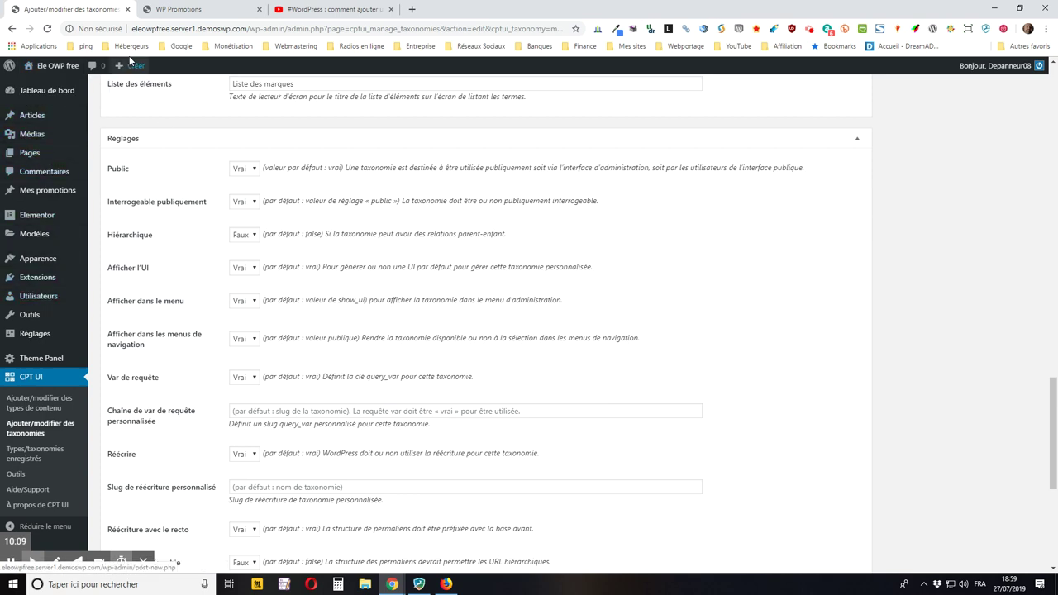
pyautogui.moveTo(131, 71)
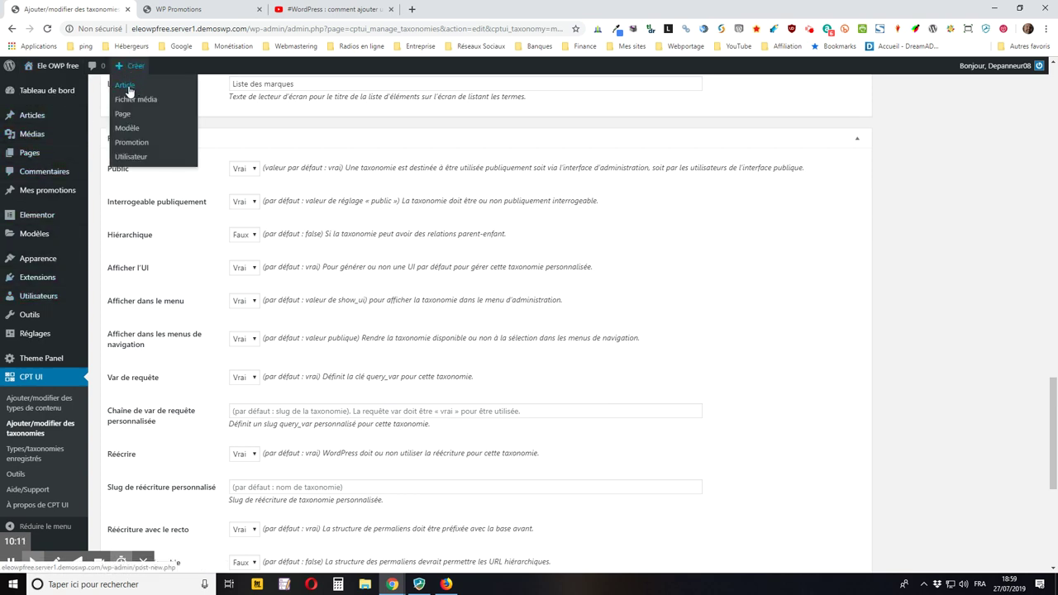
pyautogui.middleClick(128, 88)
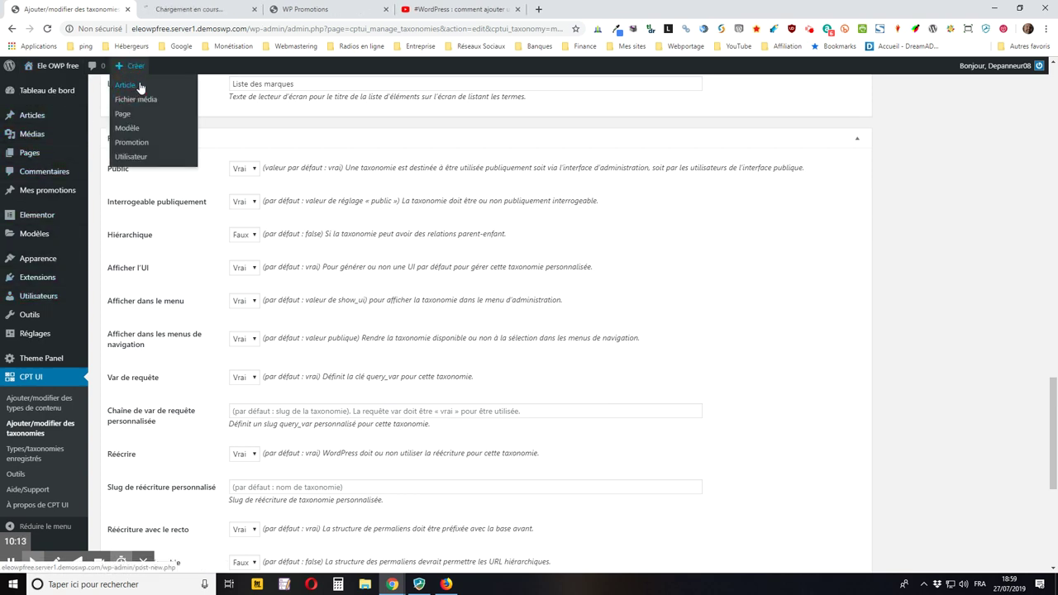
pyautogui.click(192, 12)
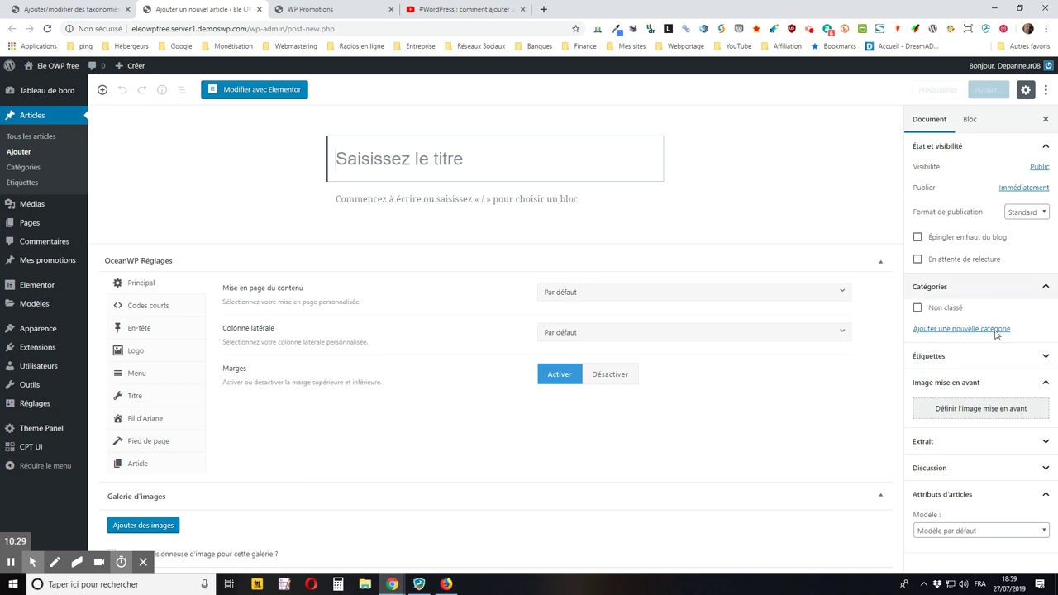
pyautogui.click(1010, 363)
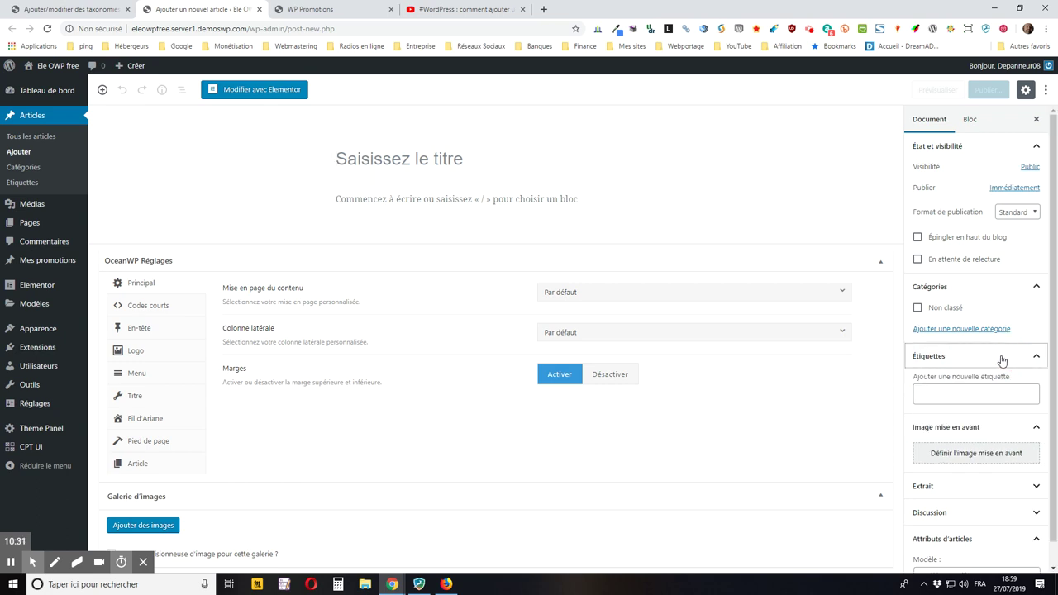
pyautogui.click(946, 396)
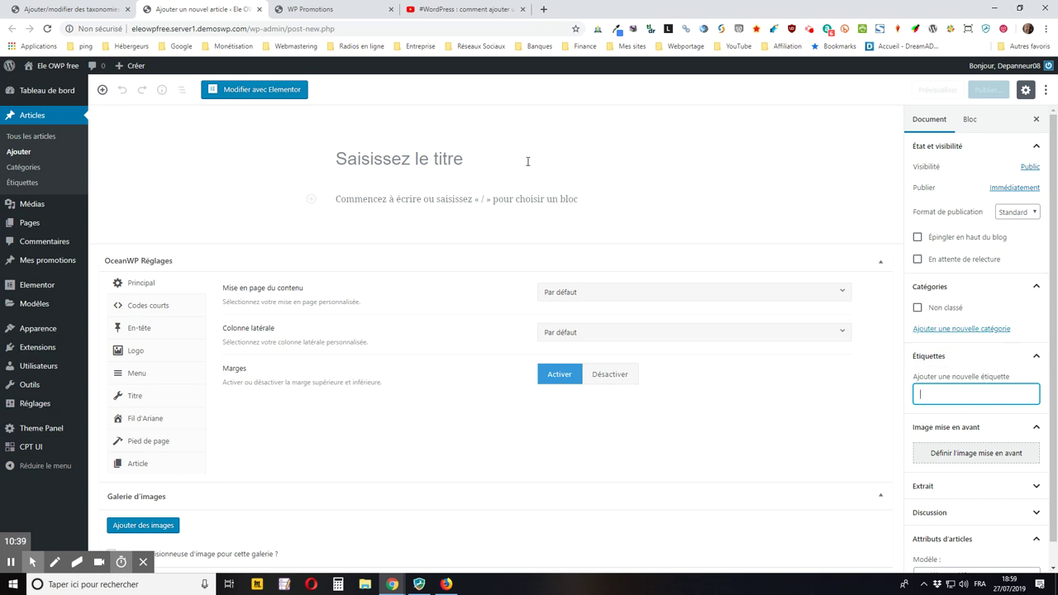
pyautogui.click(99, 10)
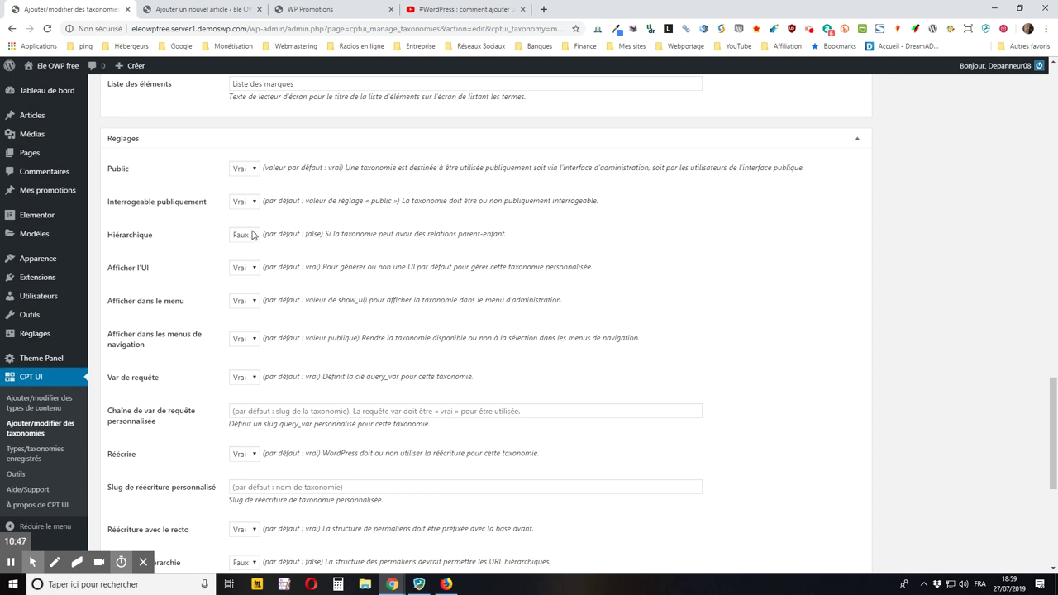
pyautogui.click(213, 8)
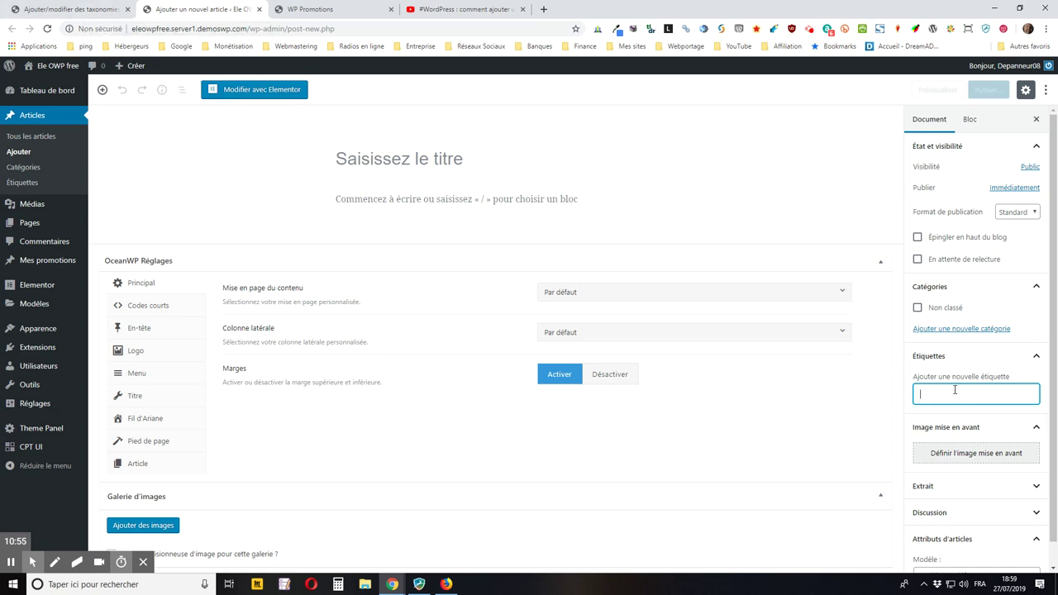
pyautogui.click(89, 10)
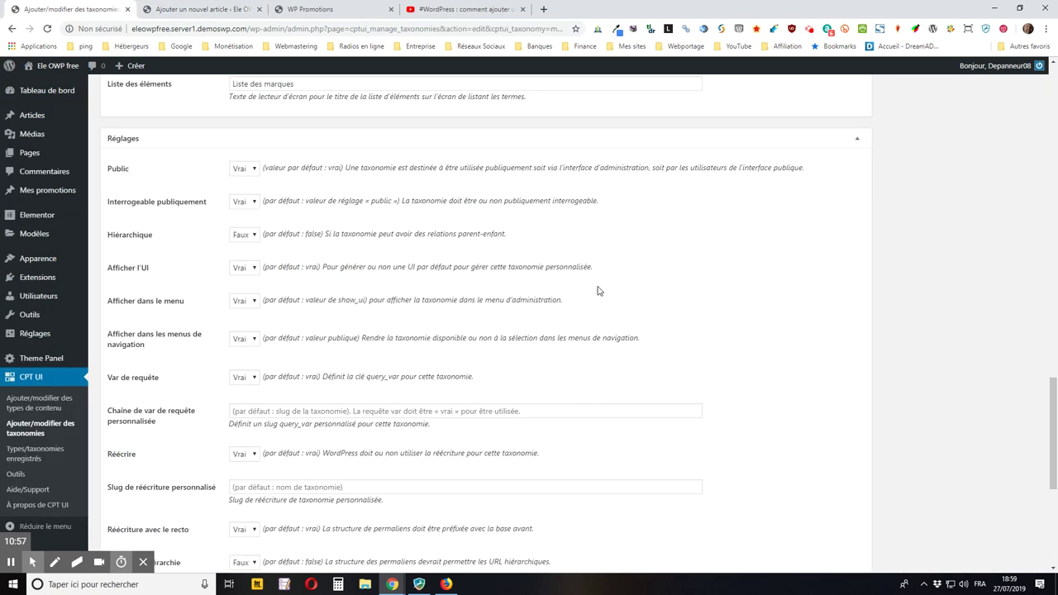
# Set the marque taxonomy's Hiérarchique option to Vrai and recheck the Catégories and Étiquettes sections of the new article for comparison
pyautogui.click(245, 238)
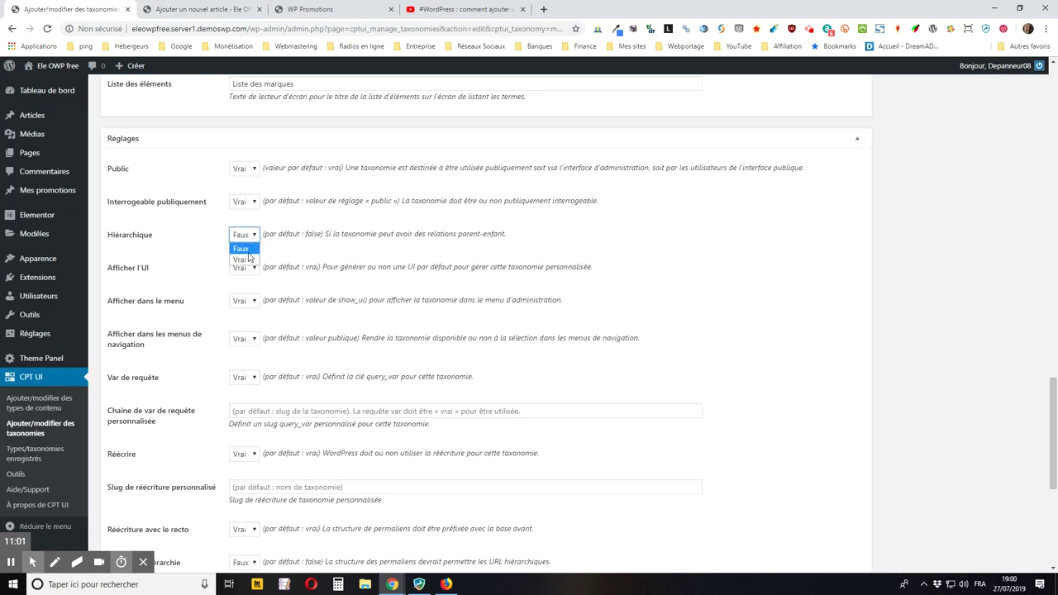
pyautogui.click(246, 260)
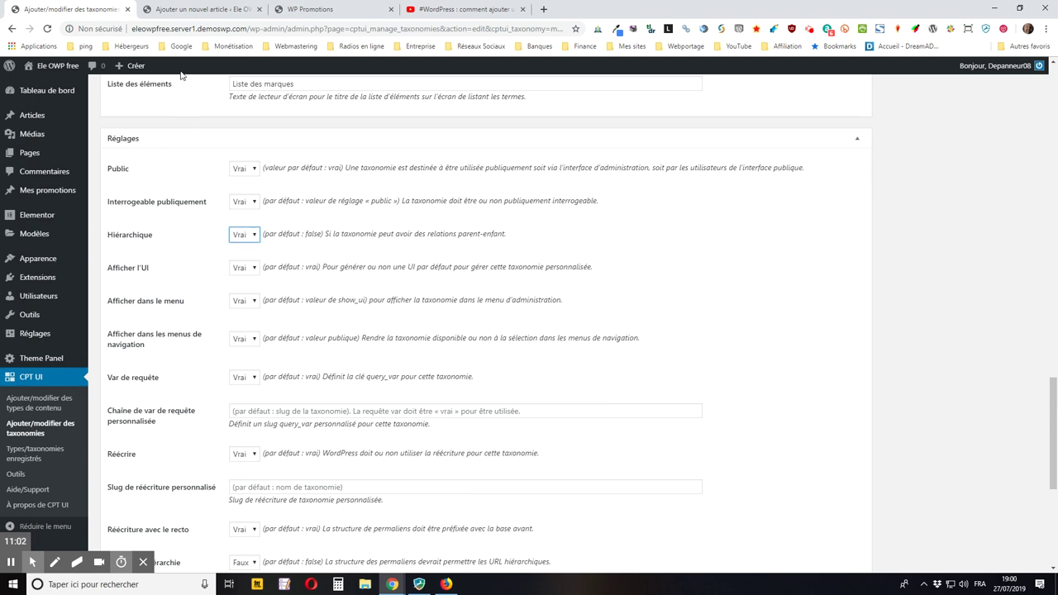
pyautogui.click(198, 9)
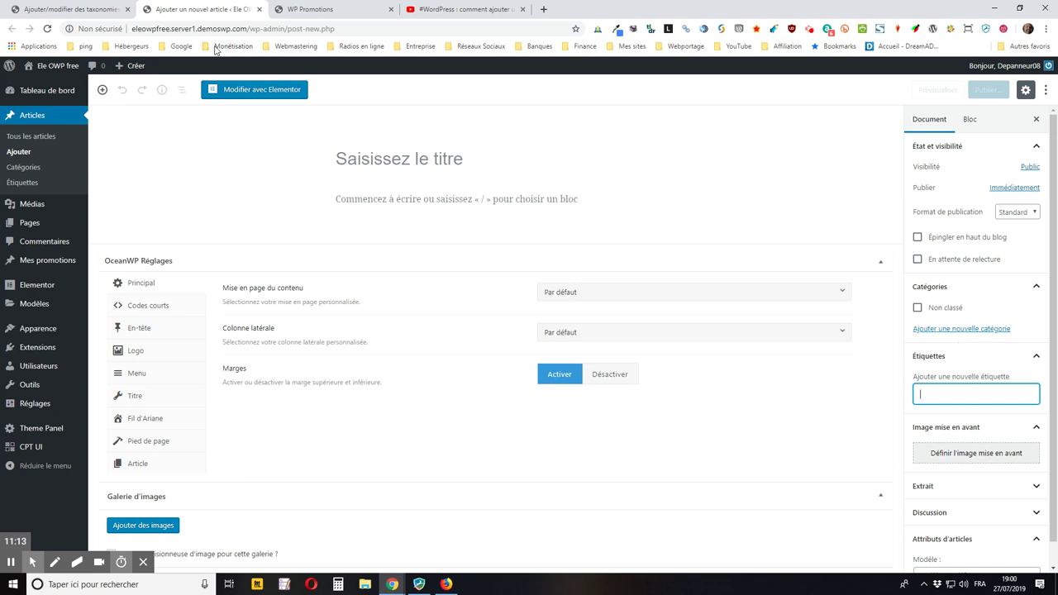
pyautogui.click(73, 8)
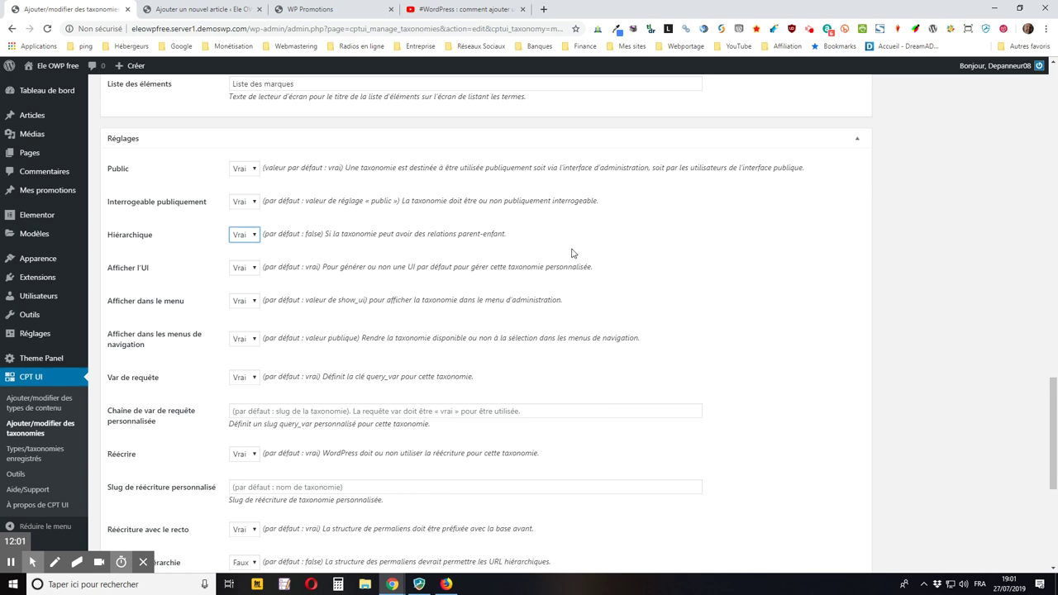
# Review the remaining Réglages options of the marque taxonomy and save the taxonomy
pyautogui.scroll(-1, 640, 240)
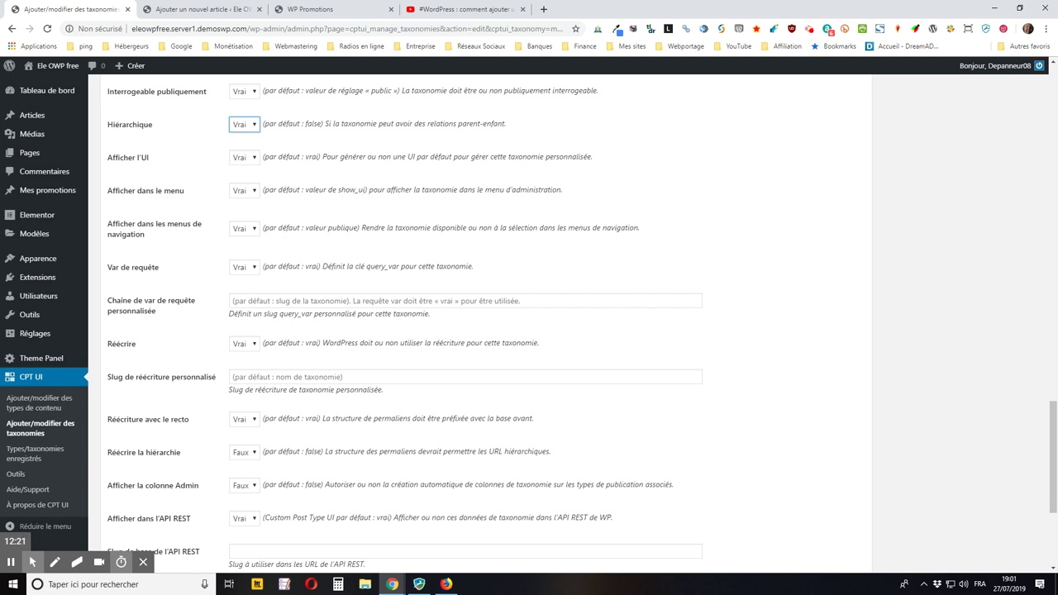
pyautogui.scroll(-2, 529, 331)
pyautogui.scroll(-2, 529, 330)
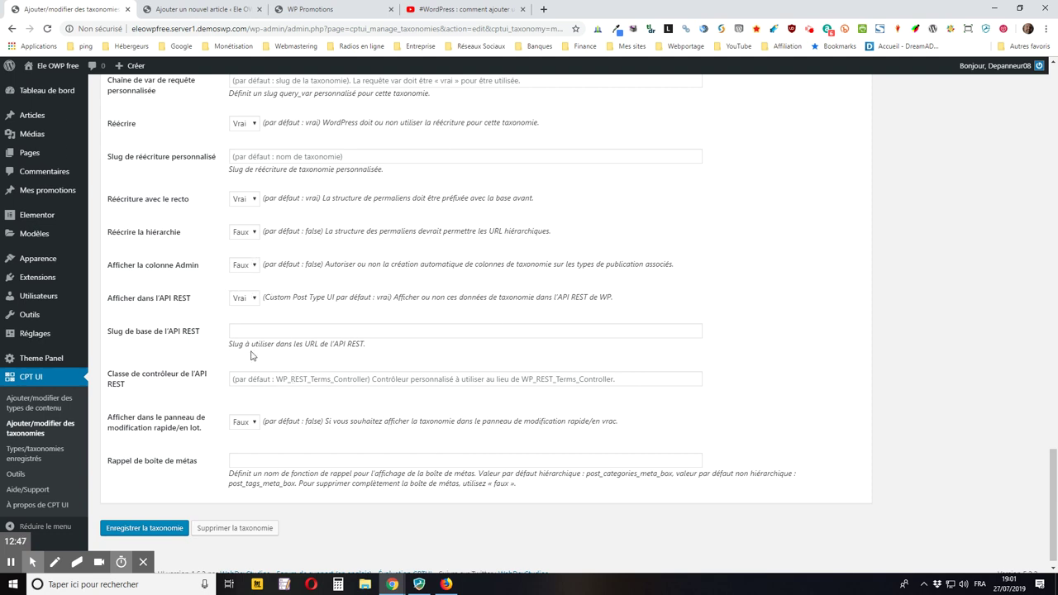
pyautogui.click(164, 529)
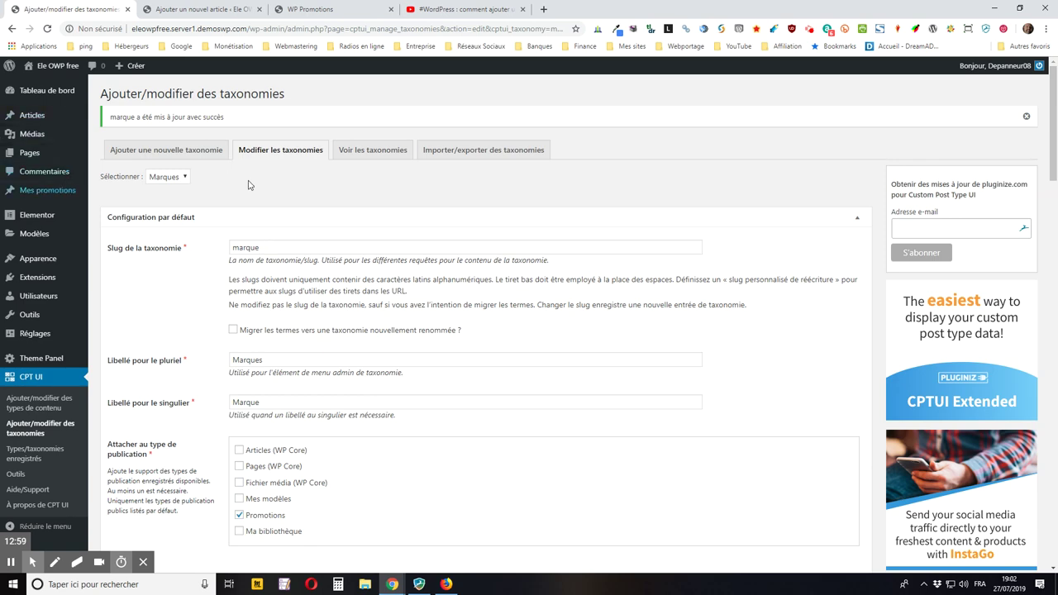
# View the registered post types and taxonomies, examining the settings and labels of promotion and marque
pyautogui.click(382, 153)
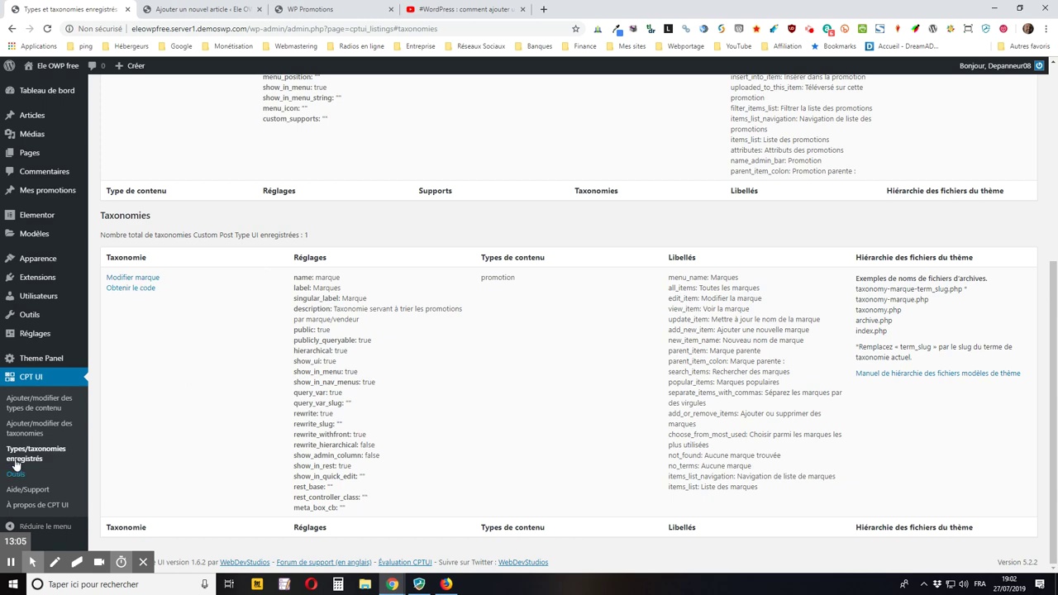
pyautogui.scroll(3, 160, 450)
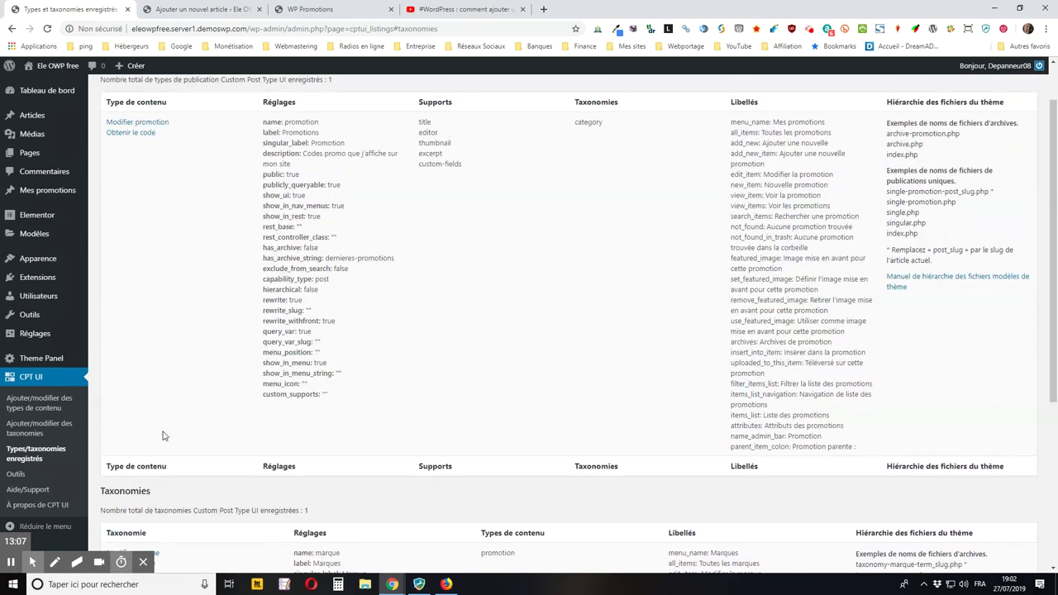
pyautogui.scroll(1, 177, 337)
pyautogui.scroll(-4, 154, 188)
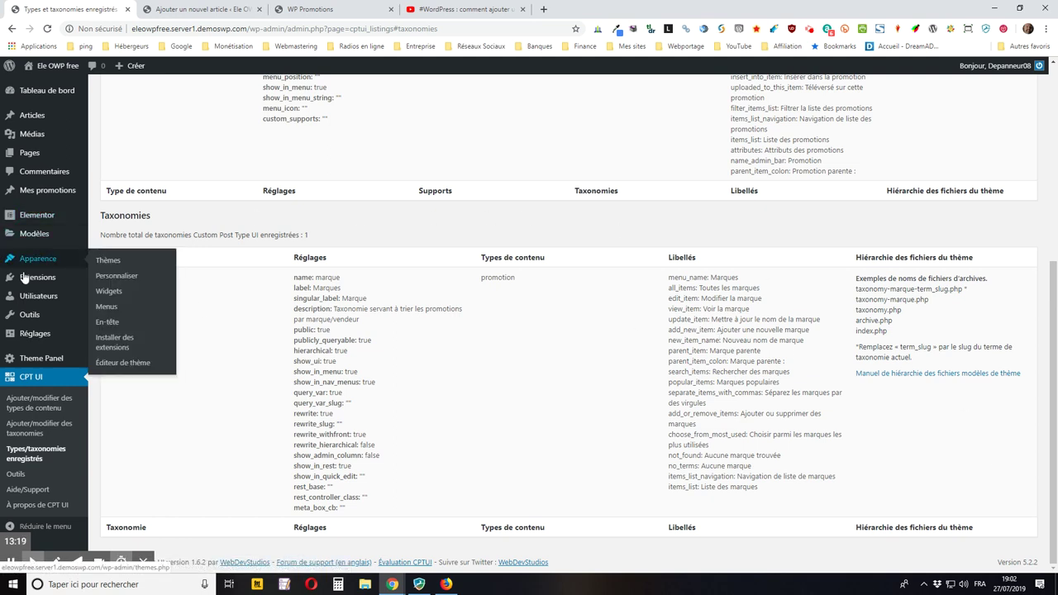
pyautogui.scroll(3, 215, 298)
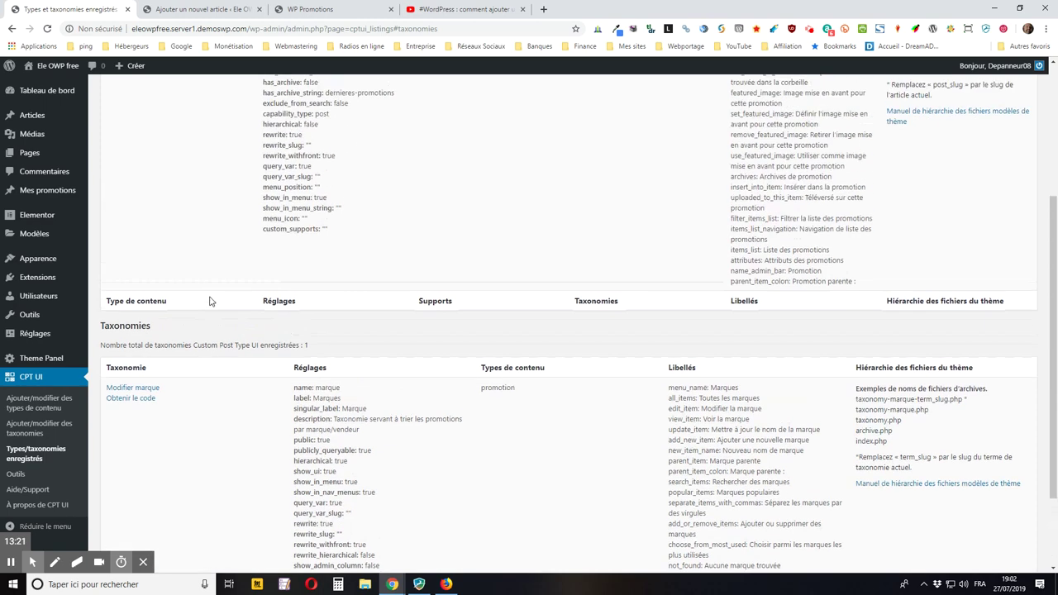
pyautogui.scroll(2, 43, 298)
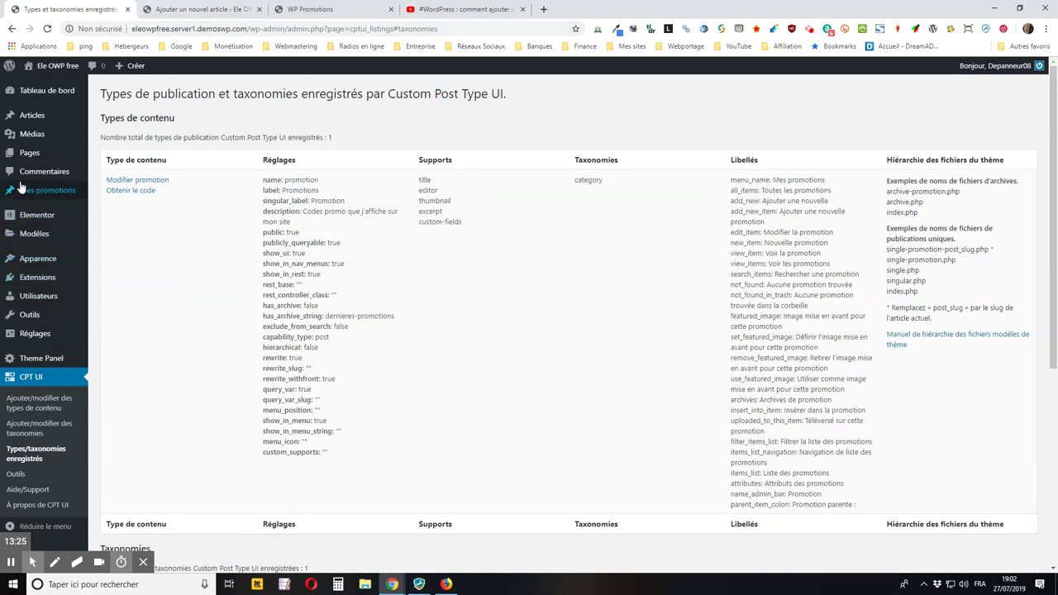
# Open the Marques page of Mes promotions and add a brand named "Elegantthemes" without a parent
pyautogui.moveTo(47, 191)
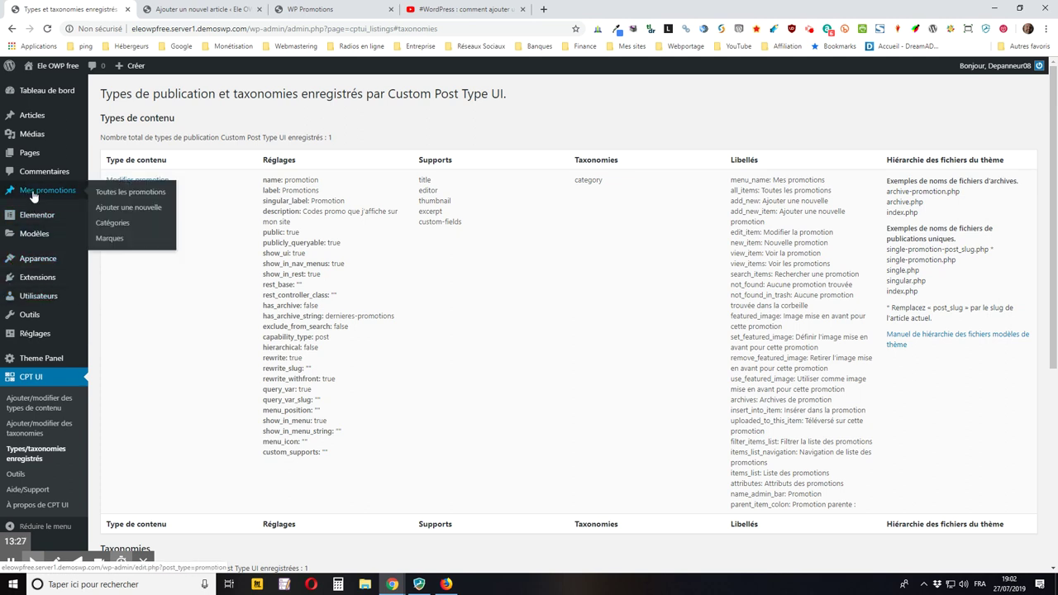
pyautogui.click(111, 238)
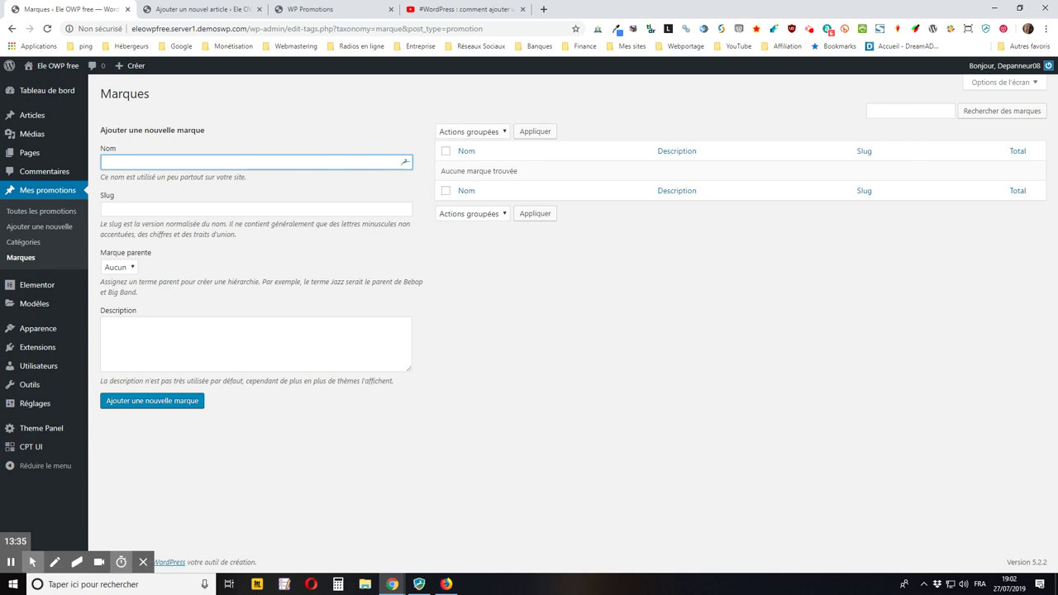
pyautogui.write('Elegantthemes')
pyautogui.press('Tab')
pyautogui.press('Tab')
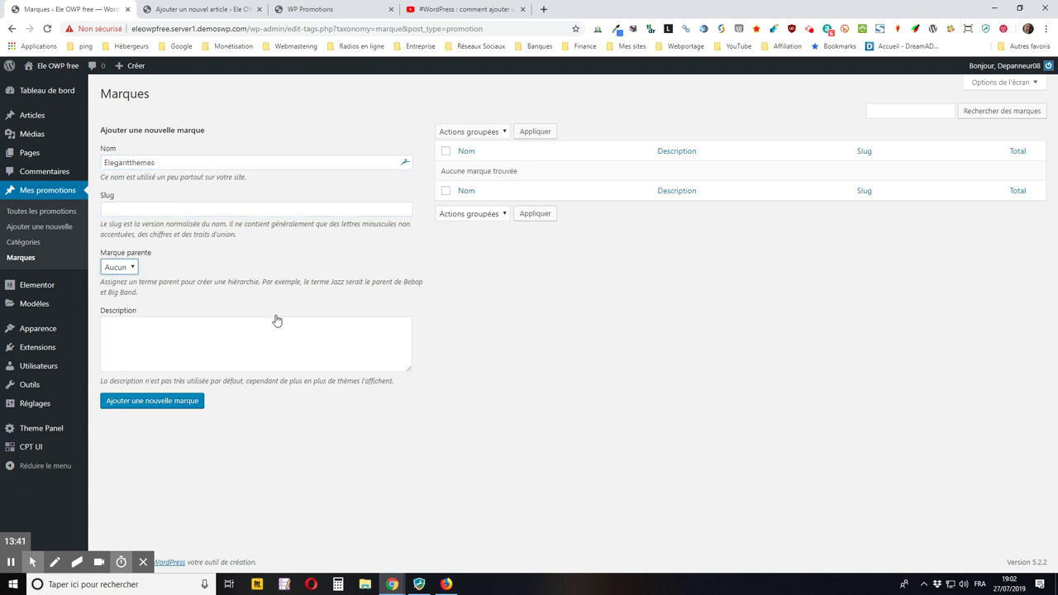
pyautogui.click(131, 405)
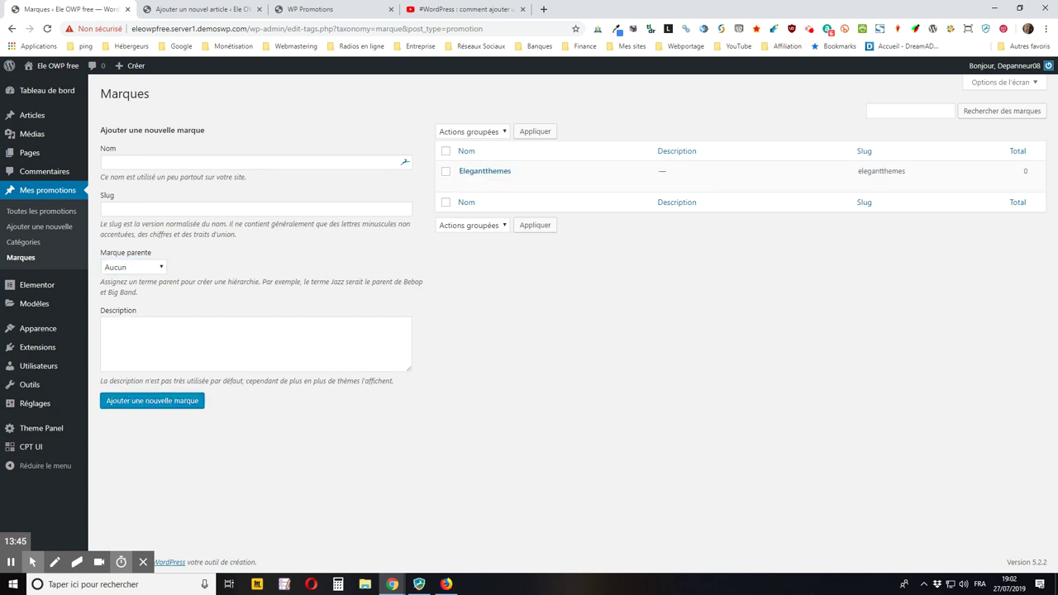
# Add a brand named "Elementor" with no parent brand
pyautogui.click(162, 161)
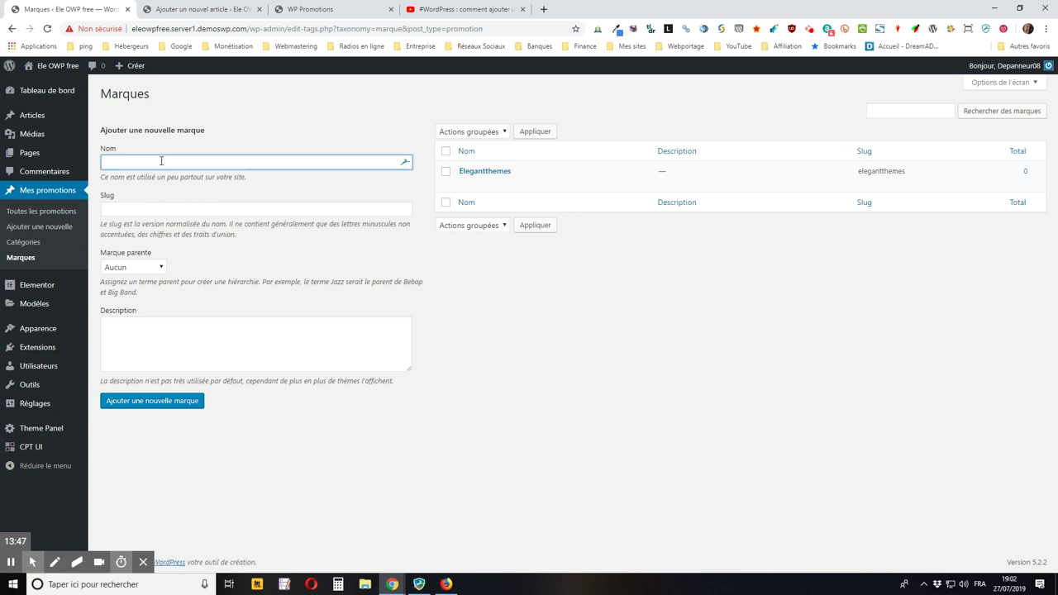
pyautogui.write('Elementor')
pyautogui.press('Tab')
pyautogui.click(144, 403)
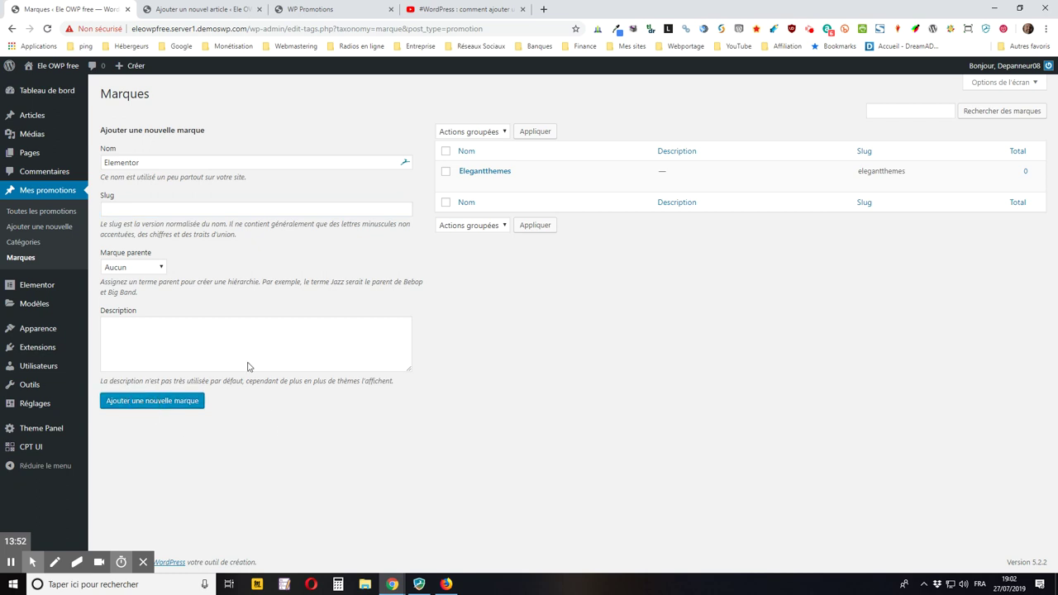
# Add a brand named "ThemeFuse" with the parent brand left at Aucun
pyautogui.click(162, 161)
pyautogui.write('ThemeFuse')
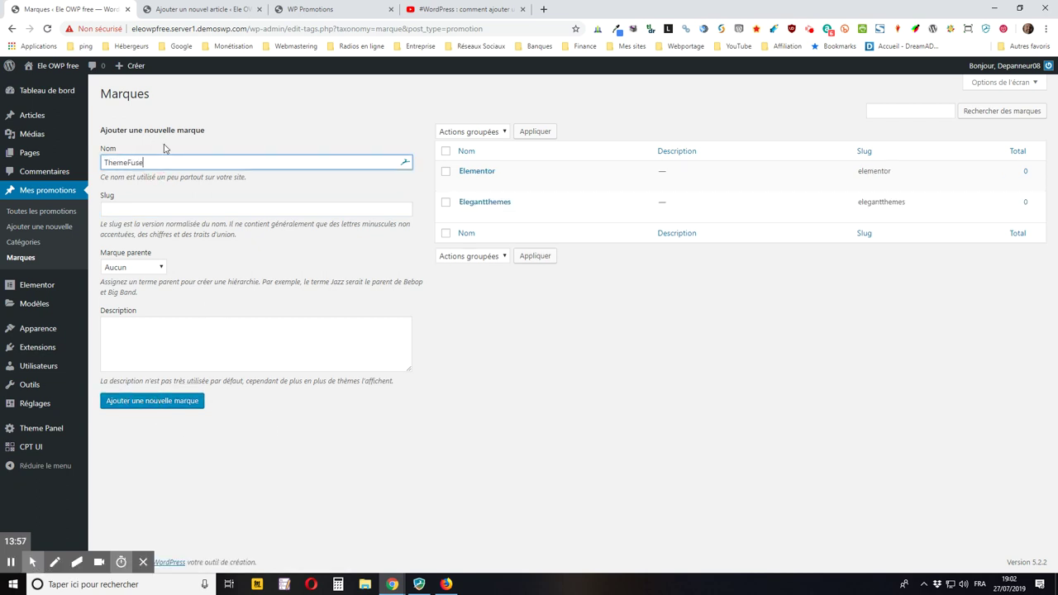
pyautogui.press('Tab')
pyautogui.press('Tab')
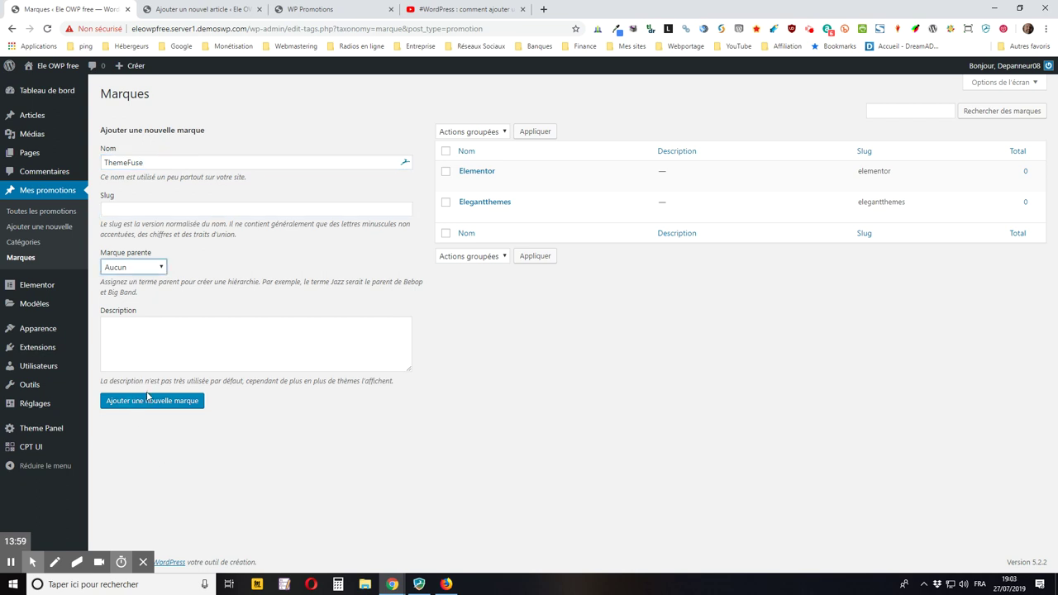
pyautogui.click(148, 404)
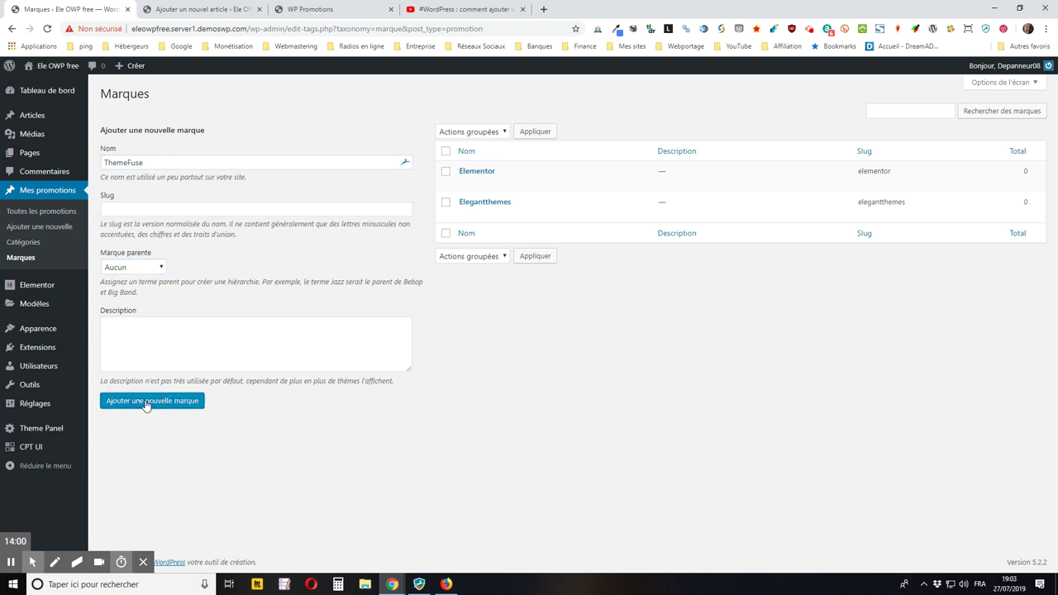
# Add a brand named "Brizy" with ThemeFuse as its parent brand
pyautogui.click(133, 164)
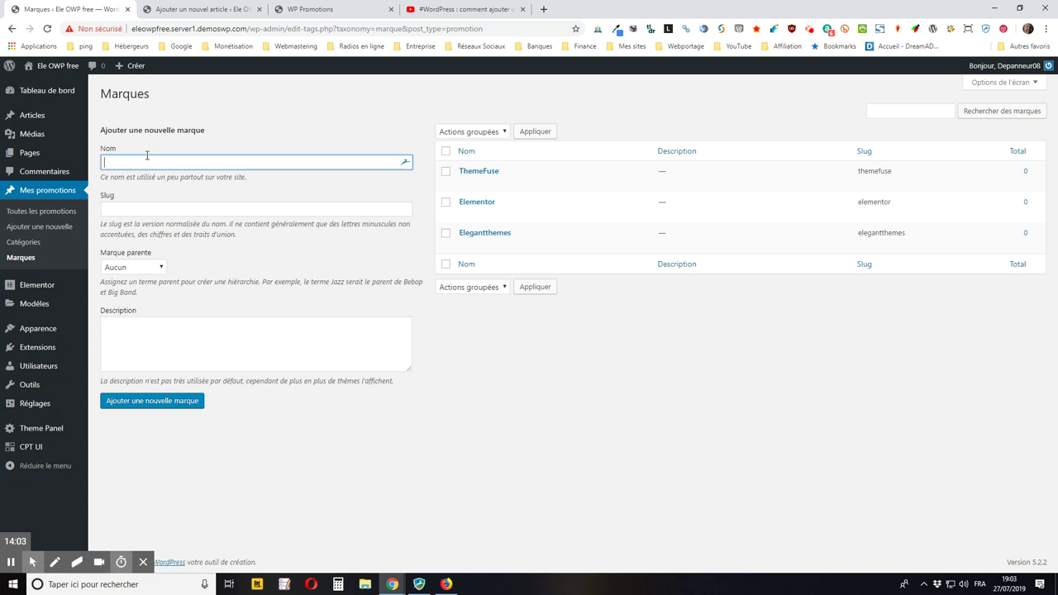
pyautogui.write('Briz')
pyautogui.press('Tab')
pyautogui.press('Tab')
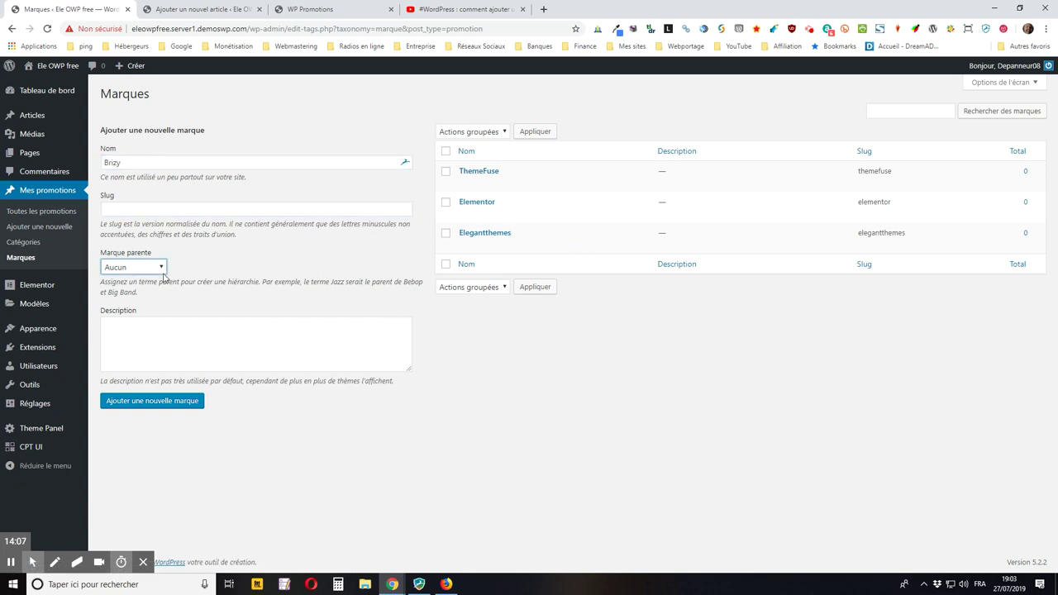
pyautogui.click(147, 267)
pyautogui.click(124, 292)
pyautogui.click(151, 404)
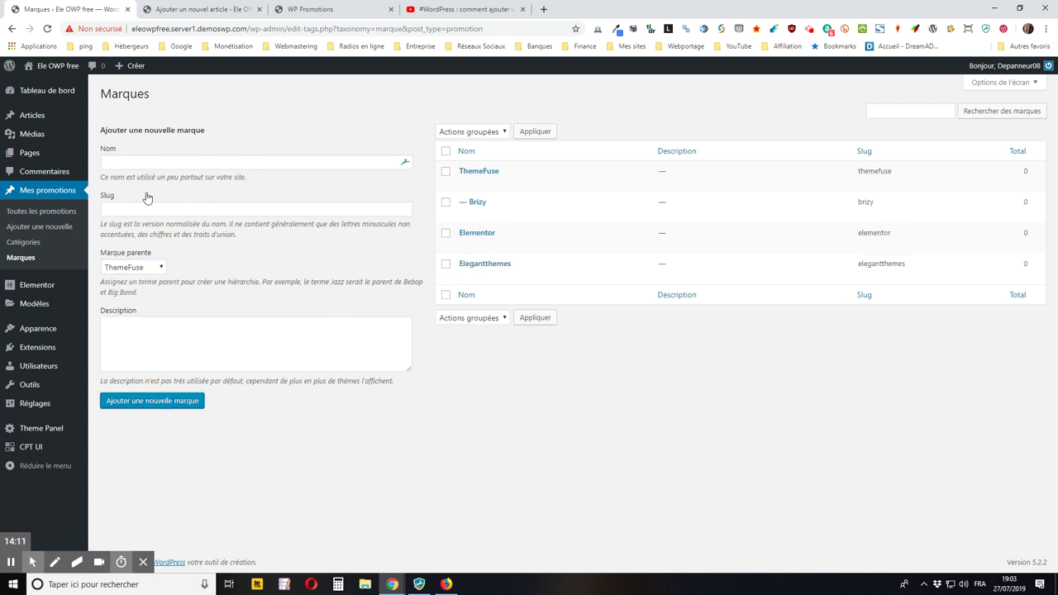
# Add a brand named "Envato" with the parent brand set to Aucun
pyautogui.click(138, 162)
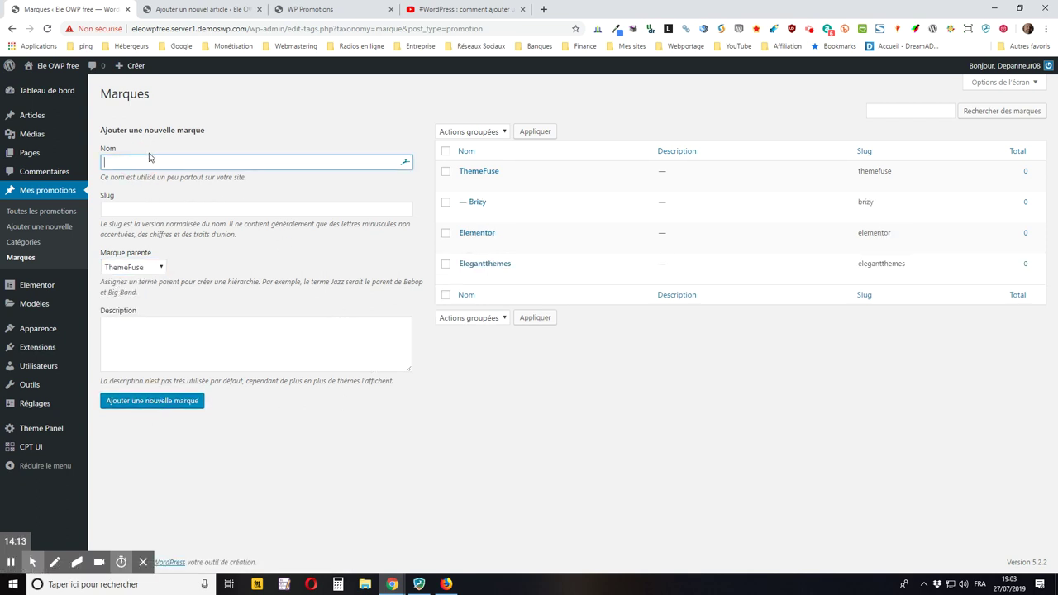
pyautogui.write('Envato')
pyautogui.press('Tab')
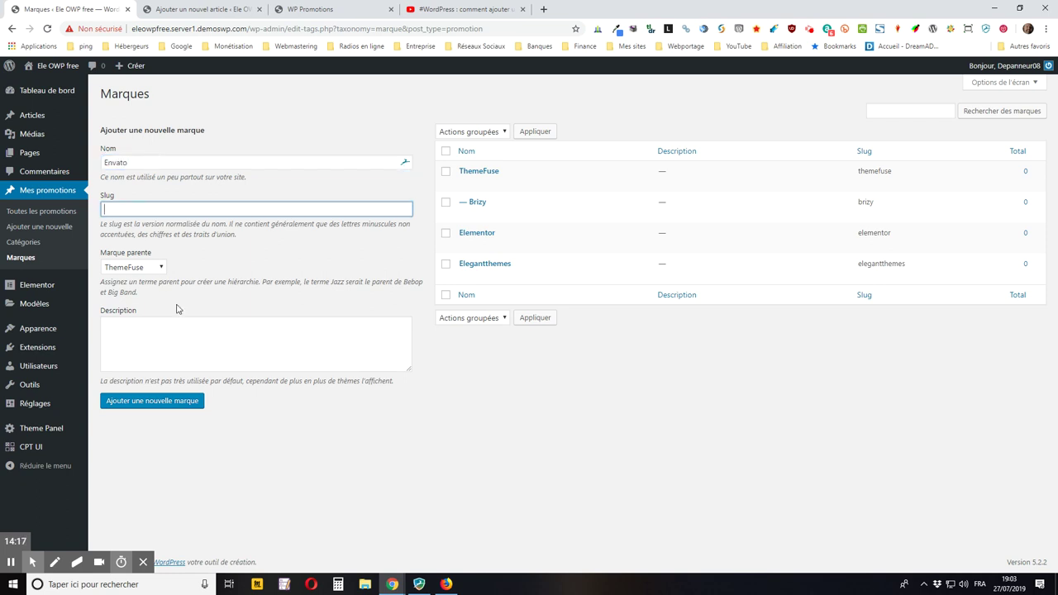
pyautogui.click(149, 267)
pyautogui.click(124, 279)
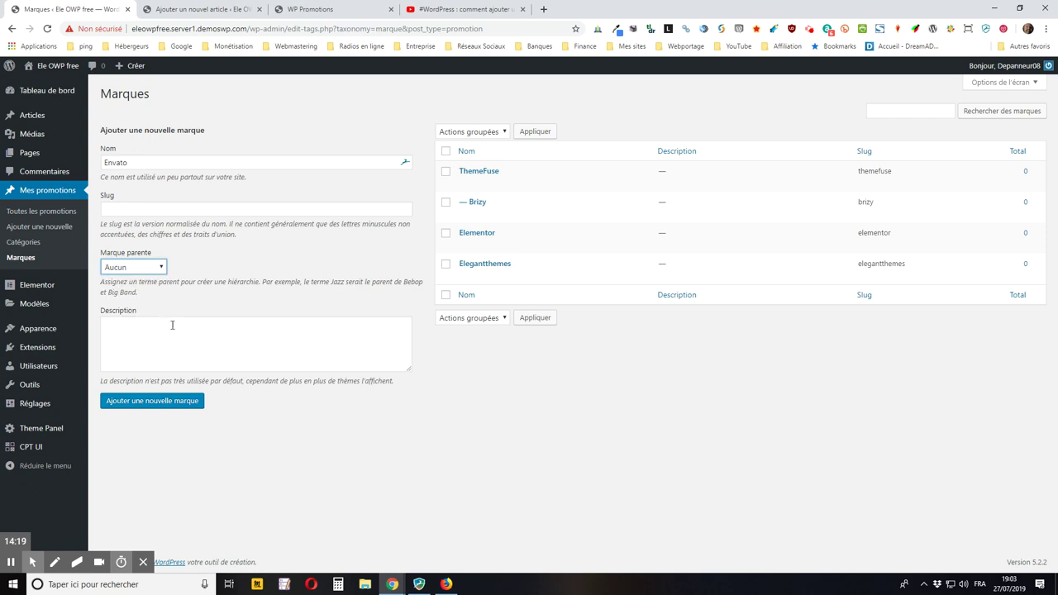
pyautogui.click(178, 405)
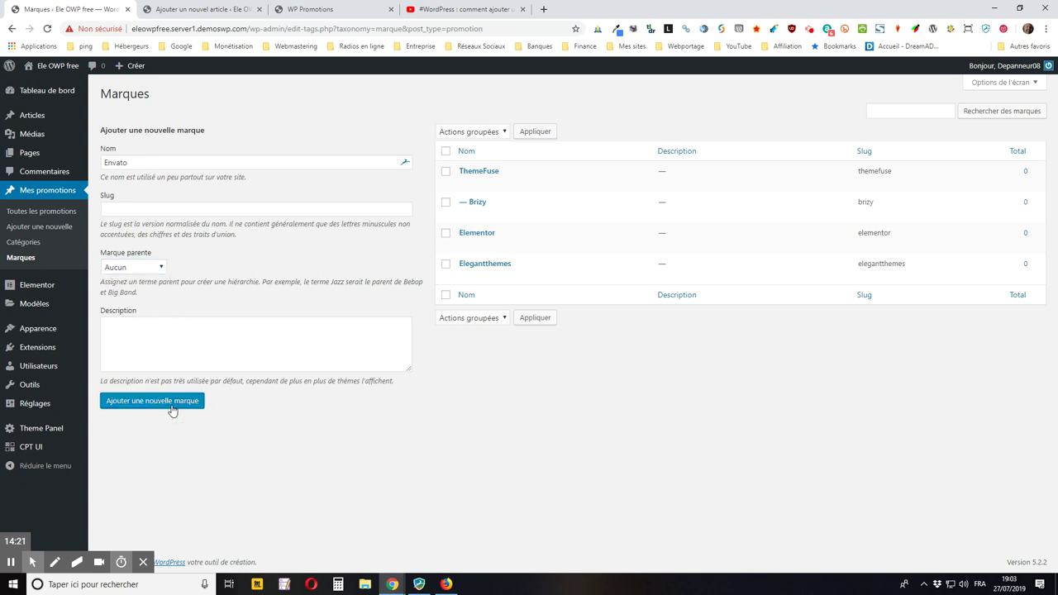
# Add a brand named "Code Canyon" with Envato as its parent brand
pyautogui.click(123, 160)
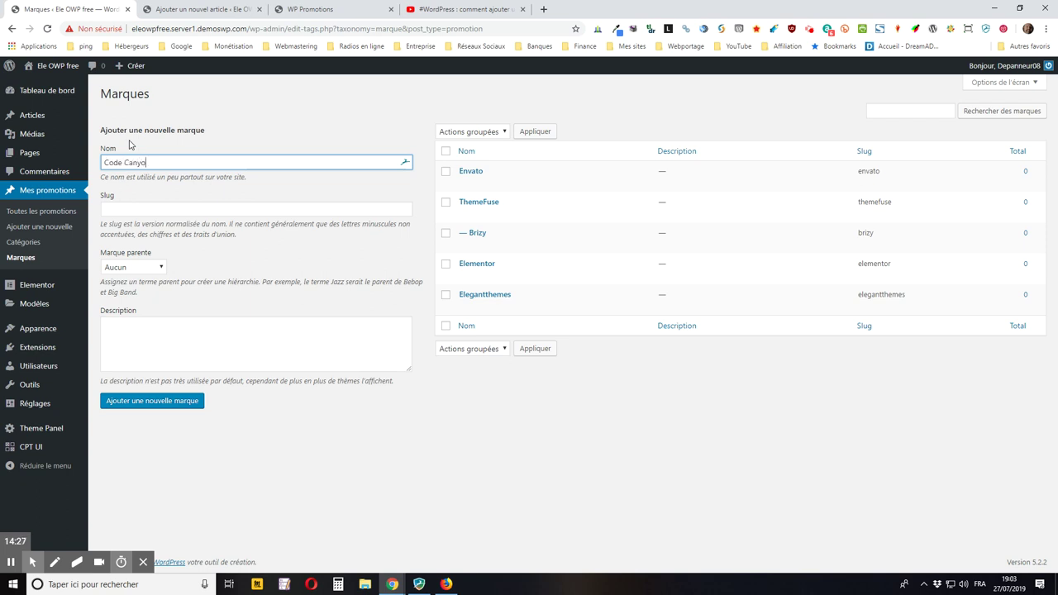
pyautogui.press('Tab')
pyautogui.press('Tab')
pyautogui.click(132, 268)
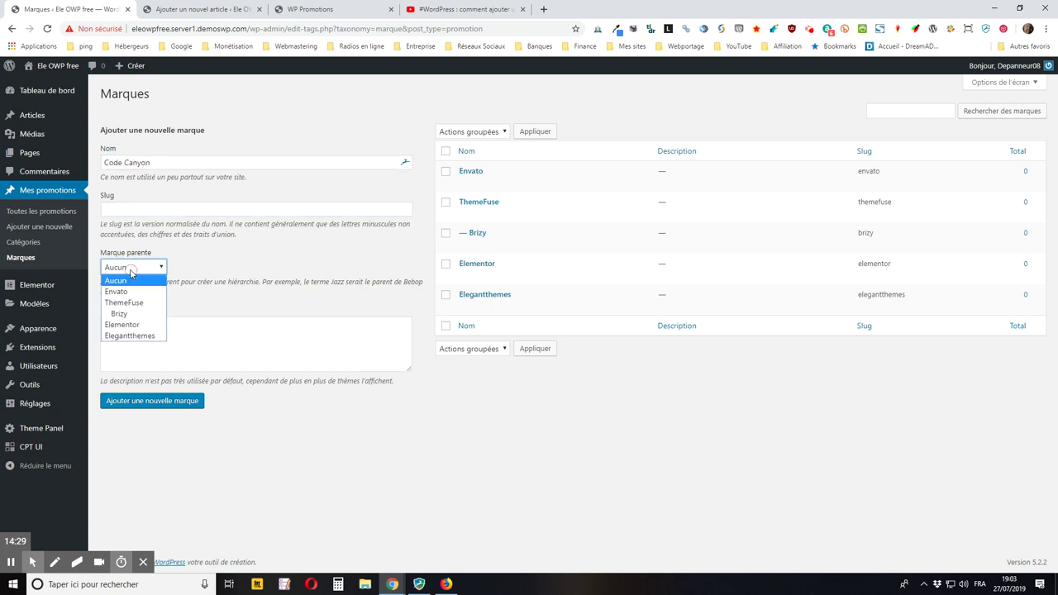
pyautogui.click(119, 292)
pyautogui.click(153, 402)
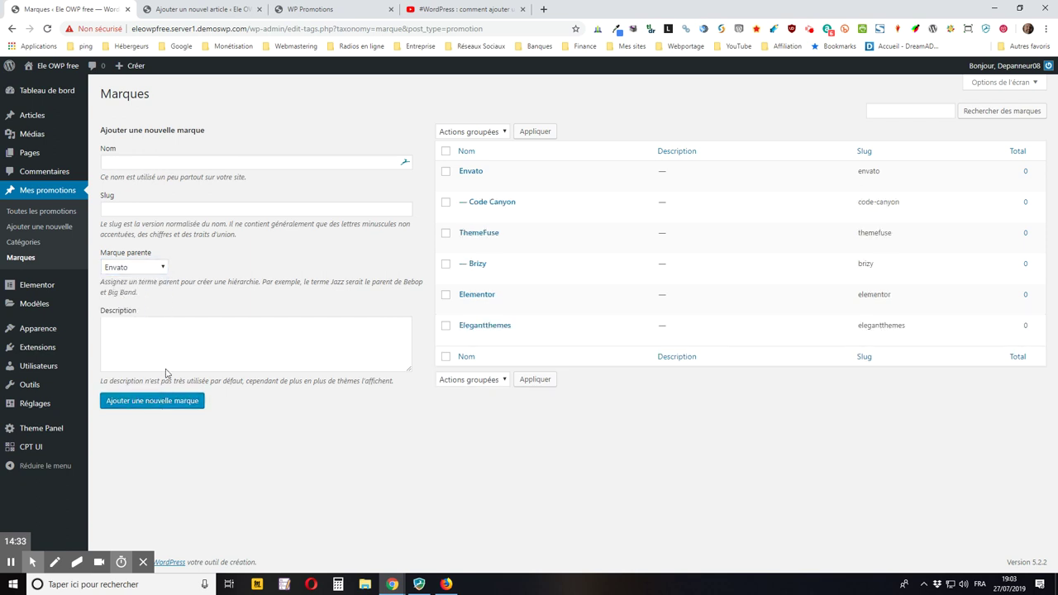
# Add a brand named "ThemeForest" under the parent brand Envato
pyautogui.click(122, 162)
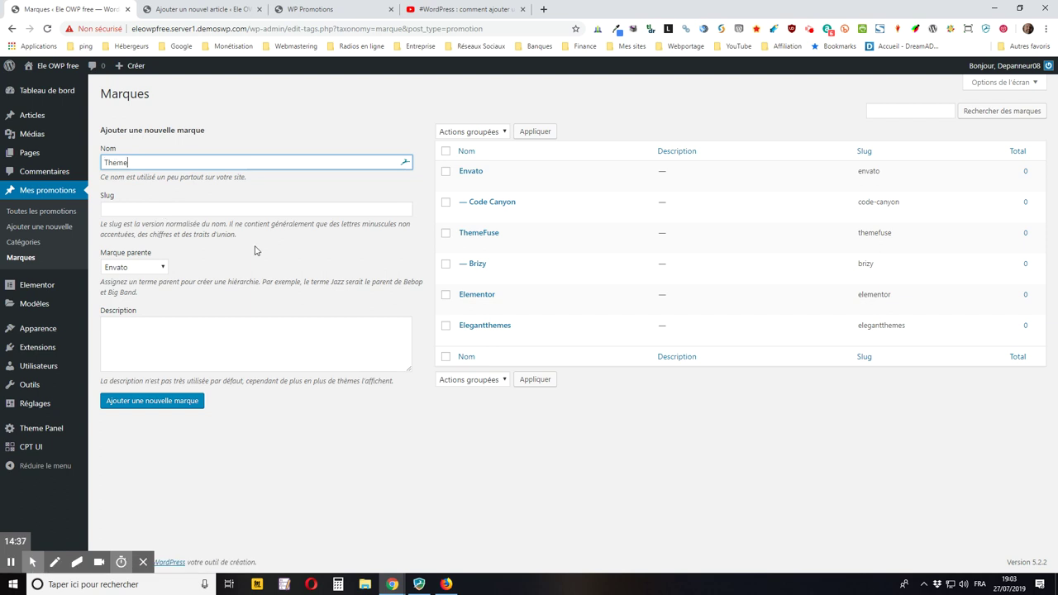
pyautogui.press('Tab')
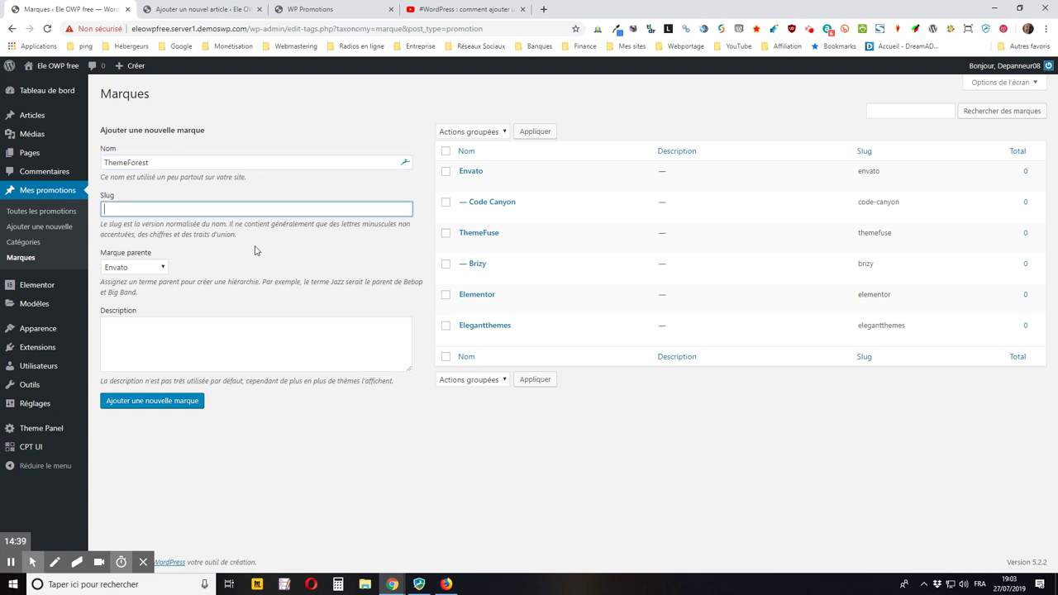
pyautogui.press('Tab')
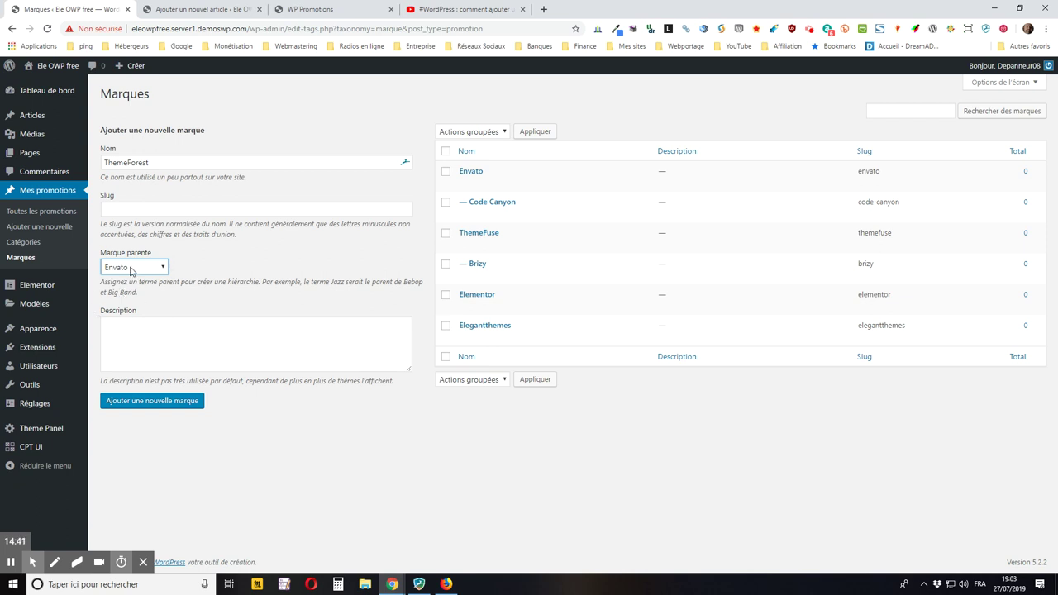
pyautogui.click(156, 405)
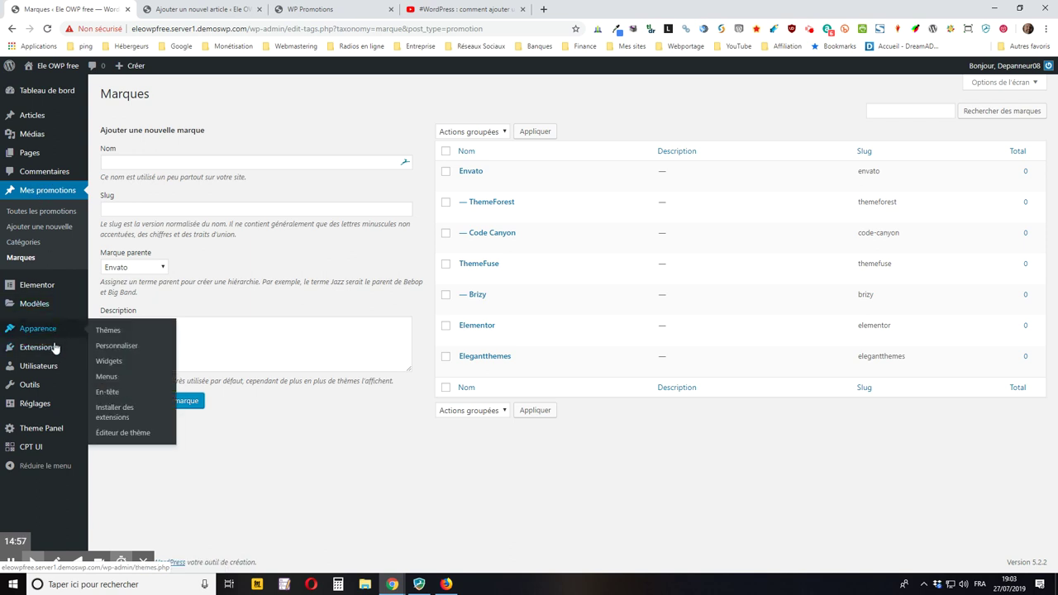
# Open a blank new promotion in a separate browser tab and switch to it
pyautogui.middleClick(48, 227)
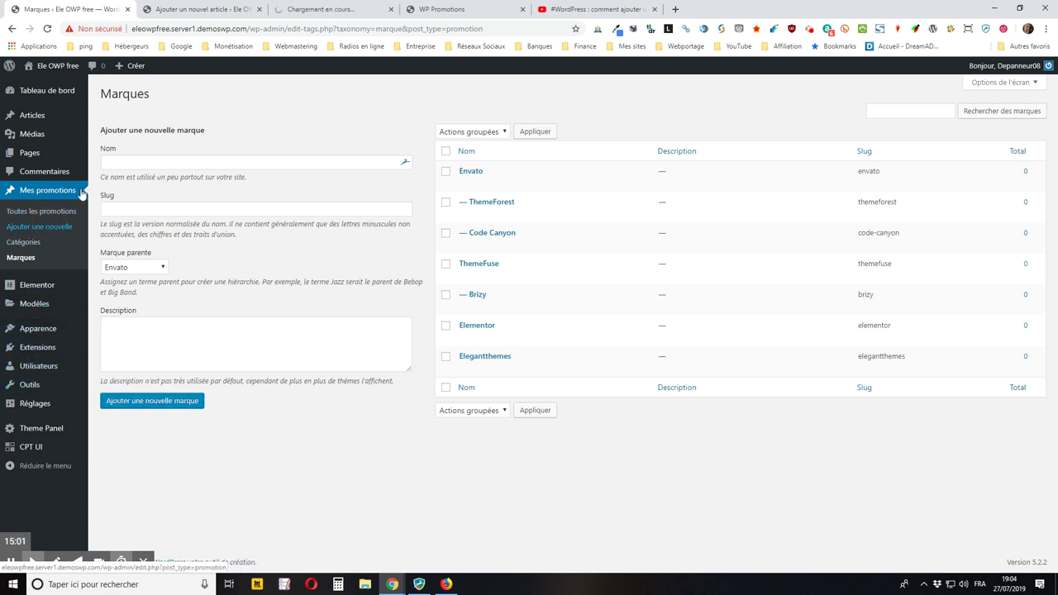
pyautogui.click(309, 10)
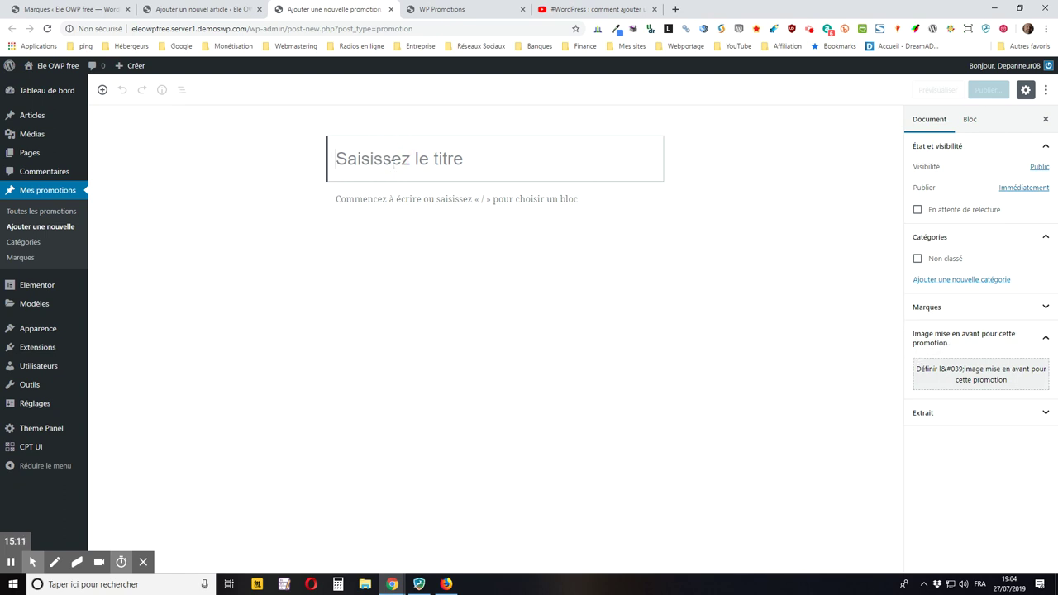
pyautogui.write('45')
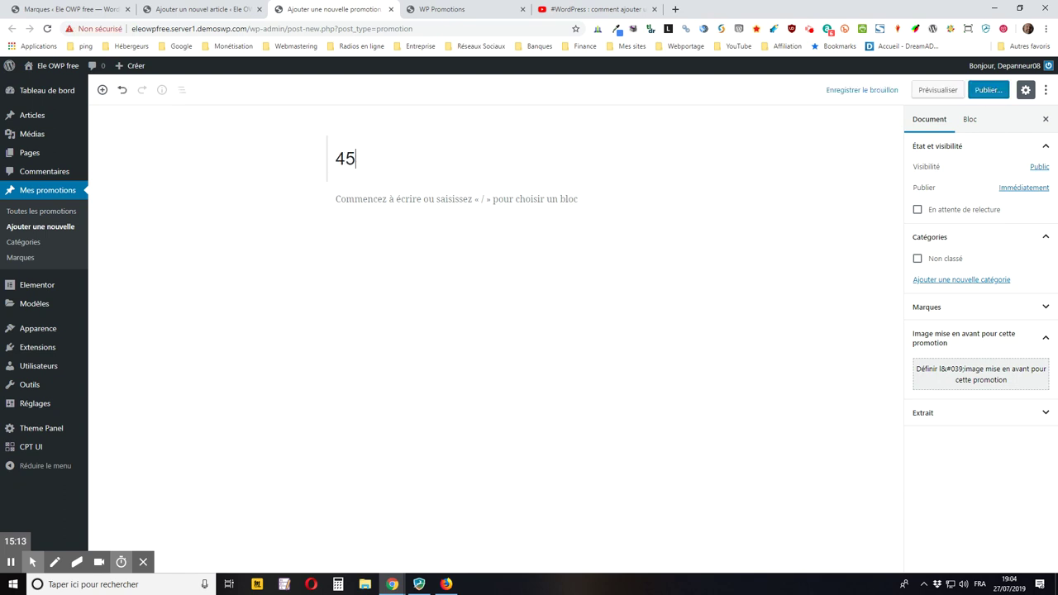
pyautogui.write('% de remis')
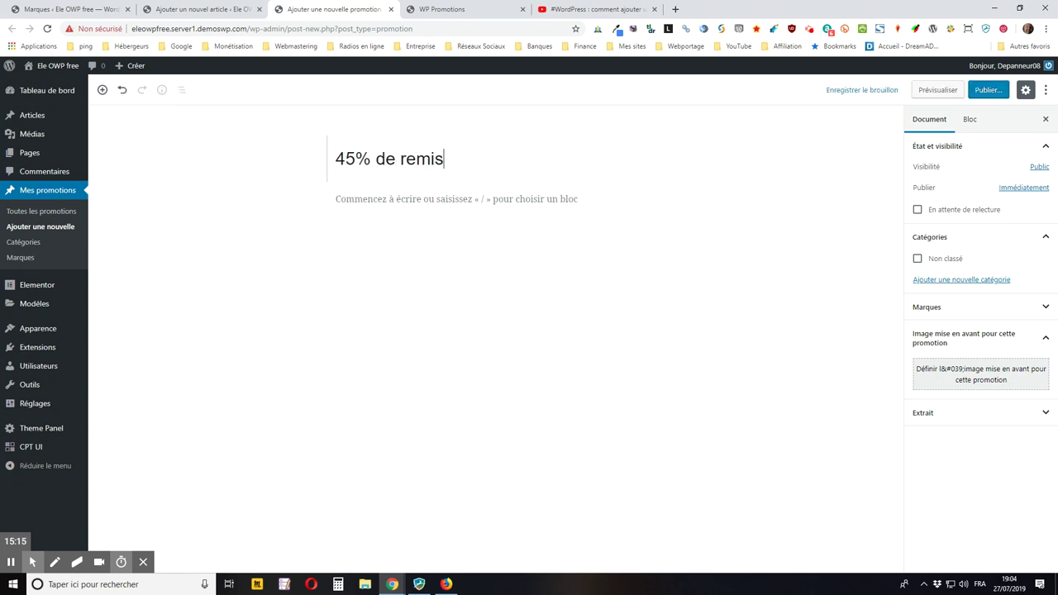
pyautogui.write('e chez')
pyautogui.press('BackSpace')
pyautogui.press('BackSpace')
pyautogui.press('BackSpace')
pyautogui.press('BackSpace')
pyautogui.press('BackSpace')
pyautogui.press('BackSpace')
pyautogui.press('BackSpace')
pyautogui.press('BackSpace')
pyautogui.press('BackSpace')
pyautogui.press('BackSpace')
pyautogui.press('BackSpace')
pyautogui.press('BackSpace')
pyautogui.press('BackSpace')
pyautogui.press('BackSpace')
pyautogui.press('BackSpace')
pyautogui.press('BackSpace')
pyautogui.press('BackSpace')
pyautogui.press('BackSpace')
# Title the new promotion "10% de remise sur Divi"
pyautogui.write('1')
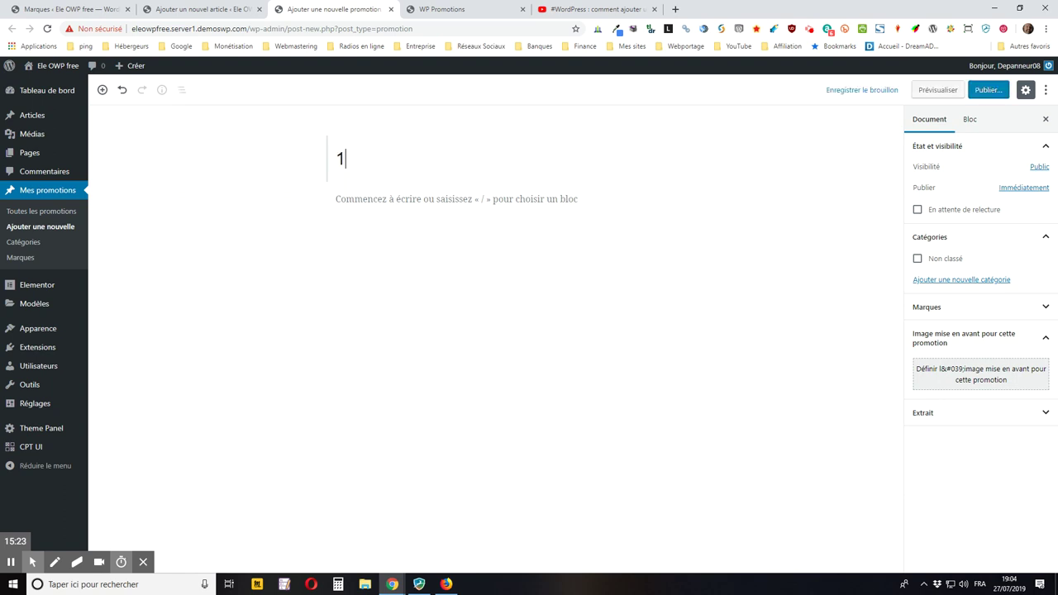
pyautogui.write('0% de remise su')
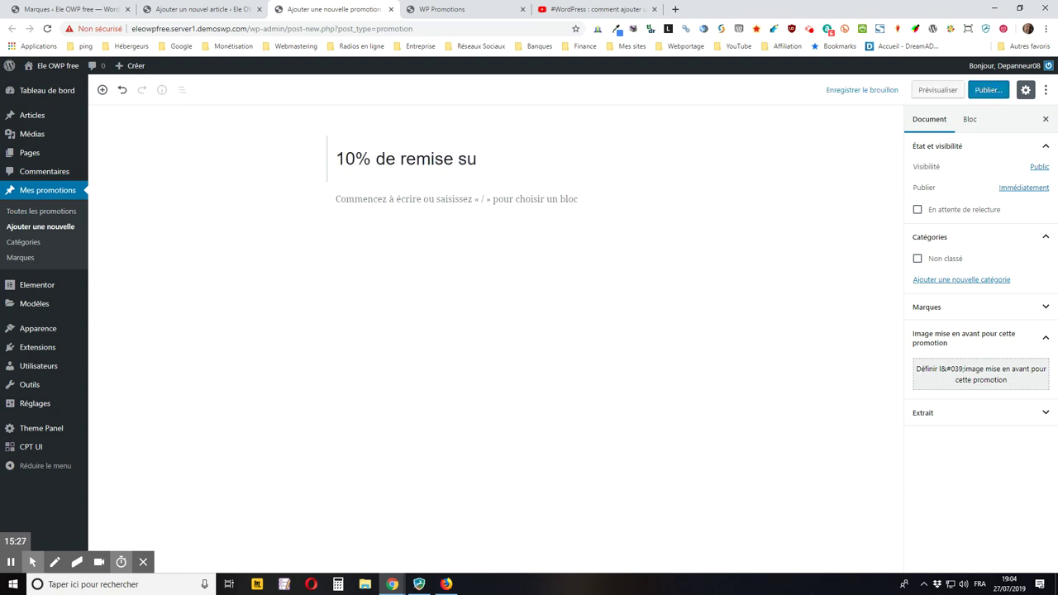
pyautogui.press('BackSpace')
pyautogui.press('BackSpace')
pyautogui.write('sur Div')
# Write the body paragraph "Bénéficiez de 10% de remise sur toutes les licences Divi de Elegantthemes en passant par ce lien."
pyautogui.click(397, 188)
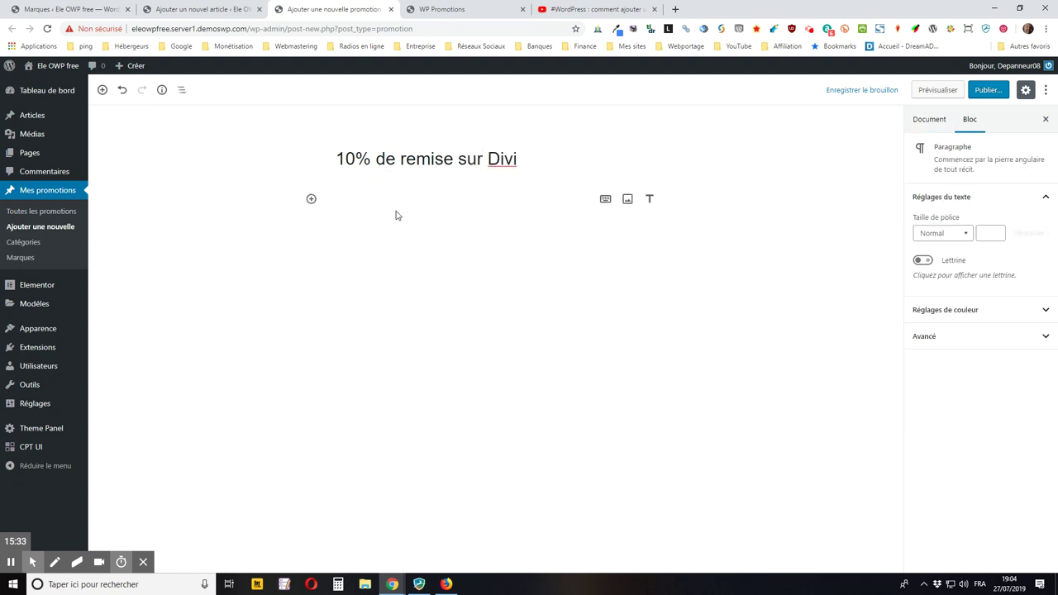
pyautogui.write('Bé')
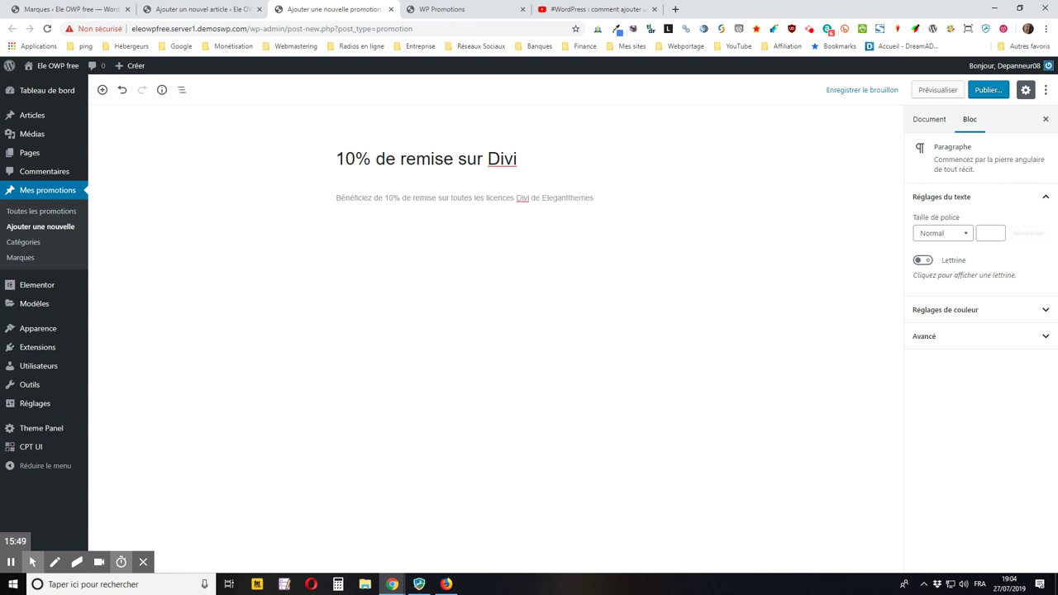
pyautogui.click(397, 200)
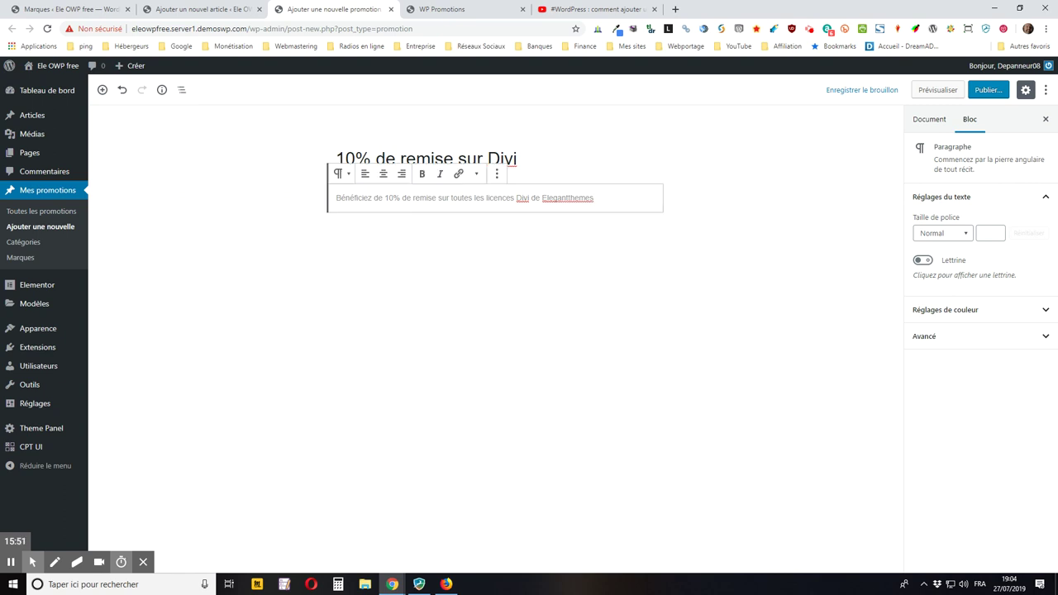
pyautogui.write('en passant par ce lien.')
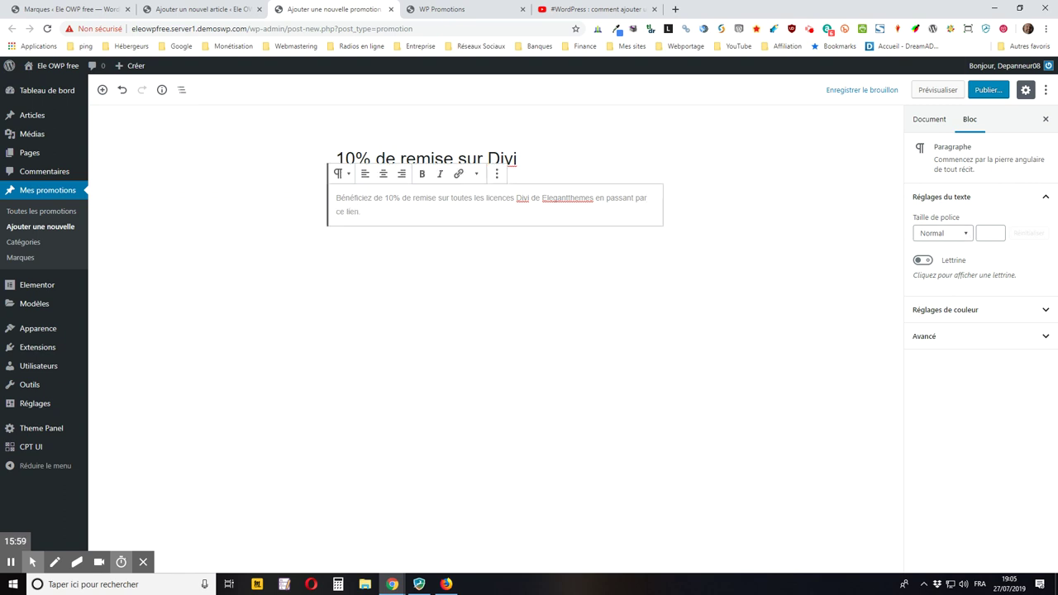
# Create the categories "Thèmes" and "Extensions" without a parent and assign both to the promotion
pyautogui.click(940, 116)
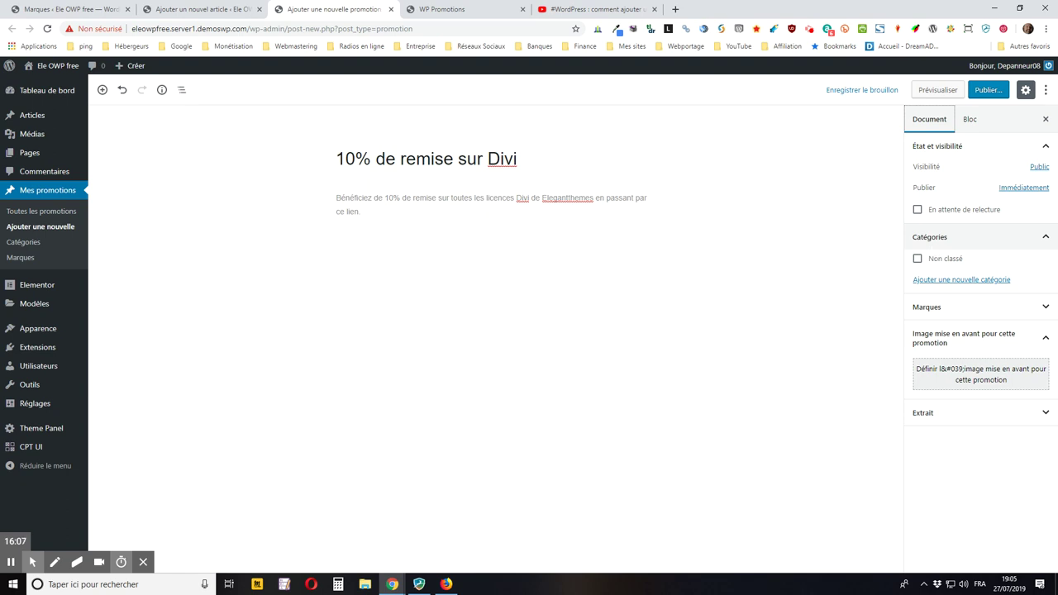
pyautogui.click(992, 280)
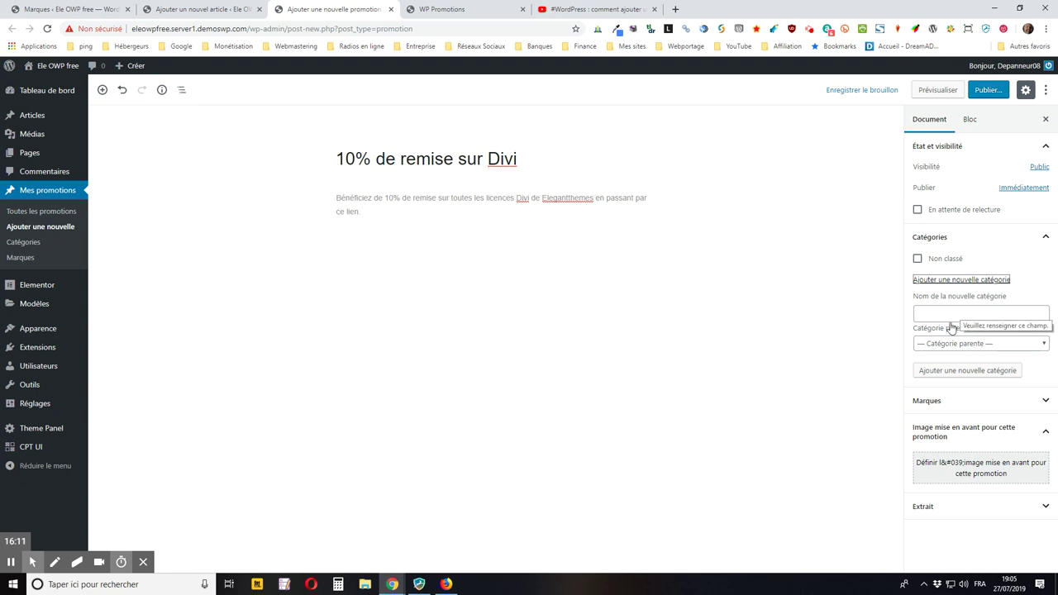
pyautogui.click(941, 315)
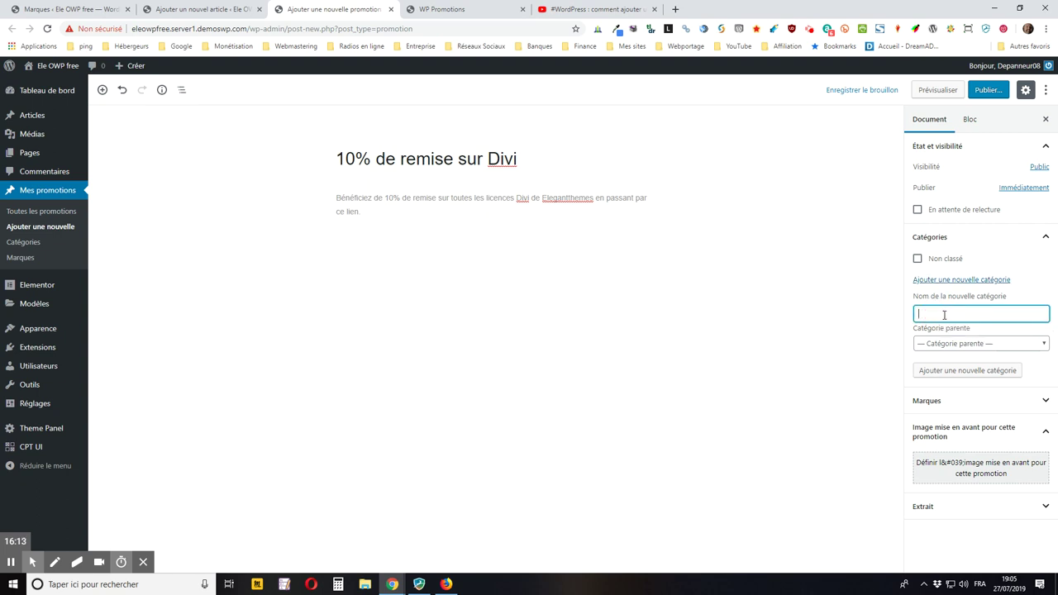
pyautogui.write('Thémes')
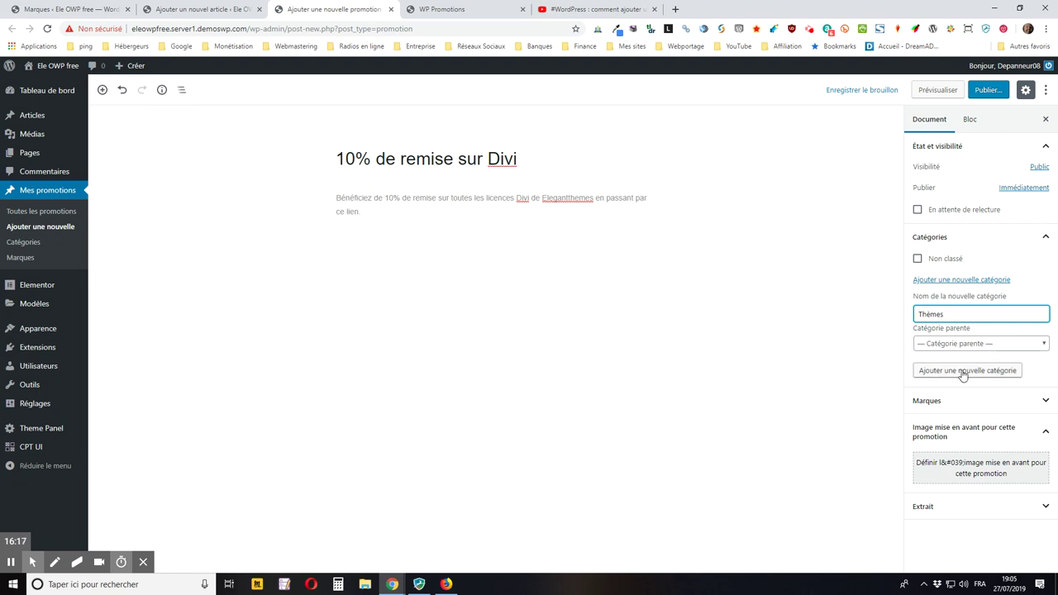
pyautogui.click(963, 371)
pyautogui.click(963, 330)
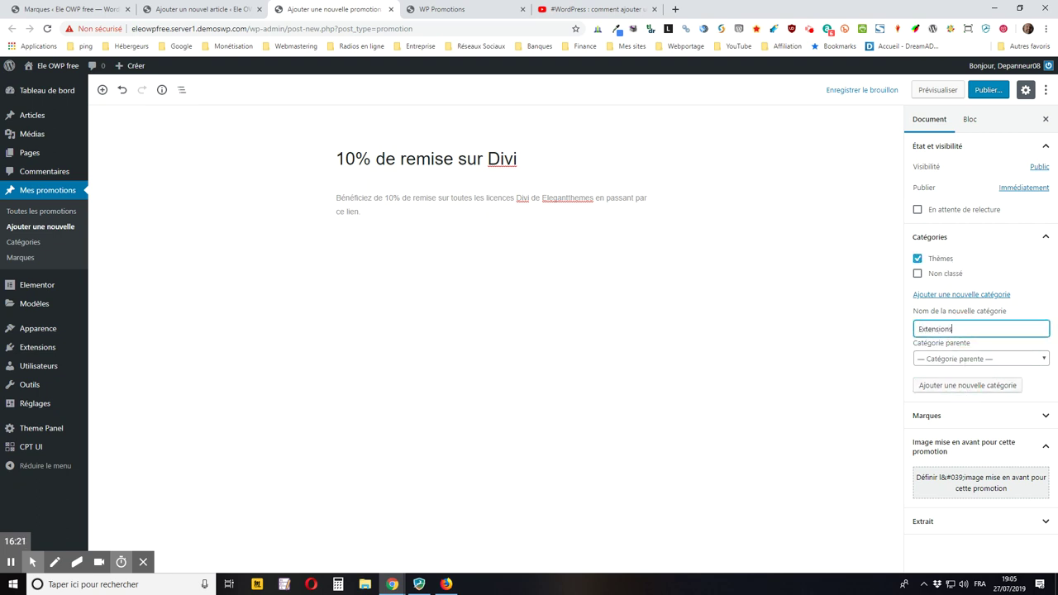
pyautogui.click(967, 385)
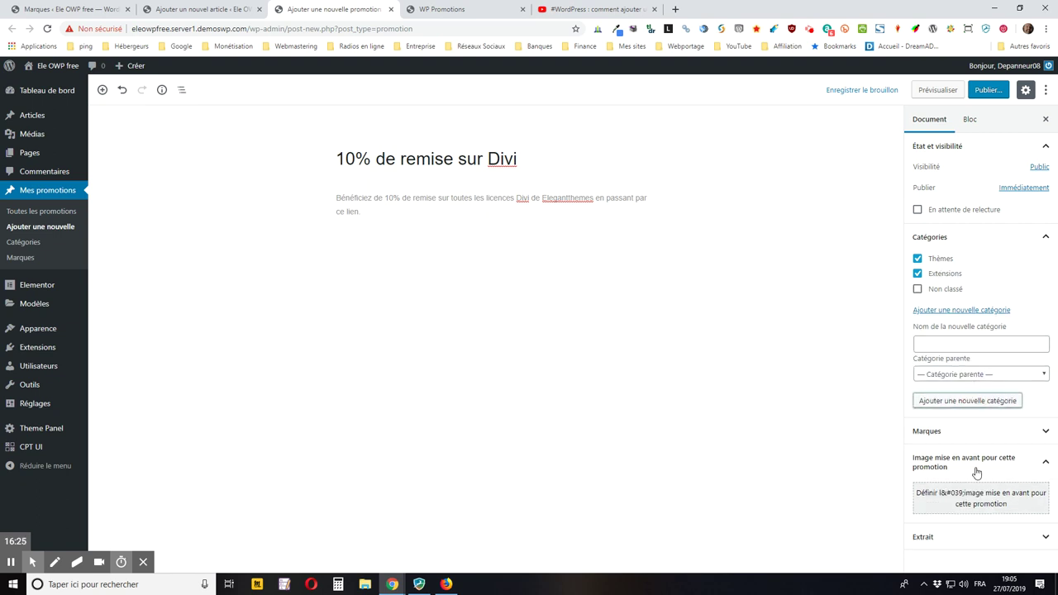
# Assign the Elegantthemes brand to the promotion
pyautogui.click(942, 434)
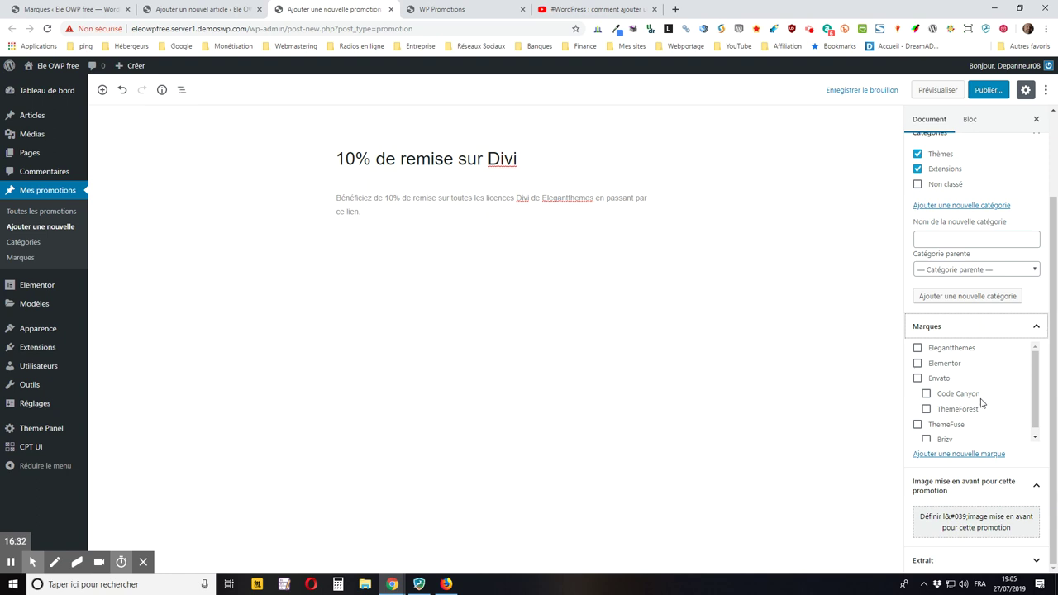
pyautogui.click(917, 348)
pyautogui.scroll(-1, 996, 369)
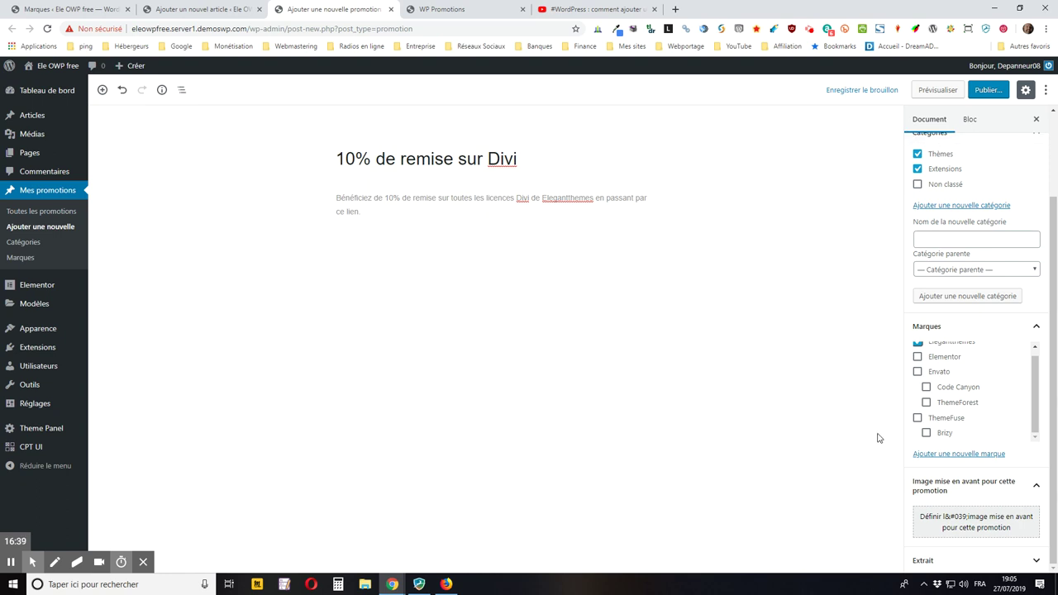
# Set the DIG IT logo from the media library as the promotion's featured image
pyautogui.click(944, 489)
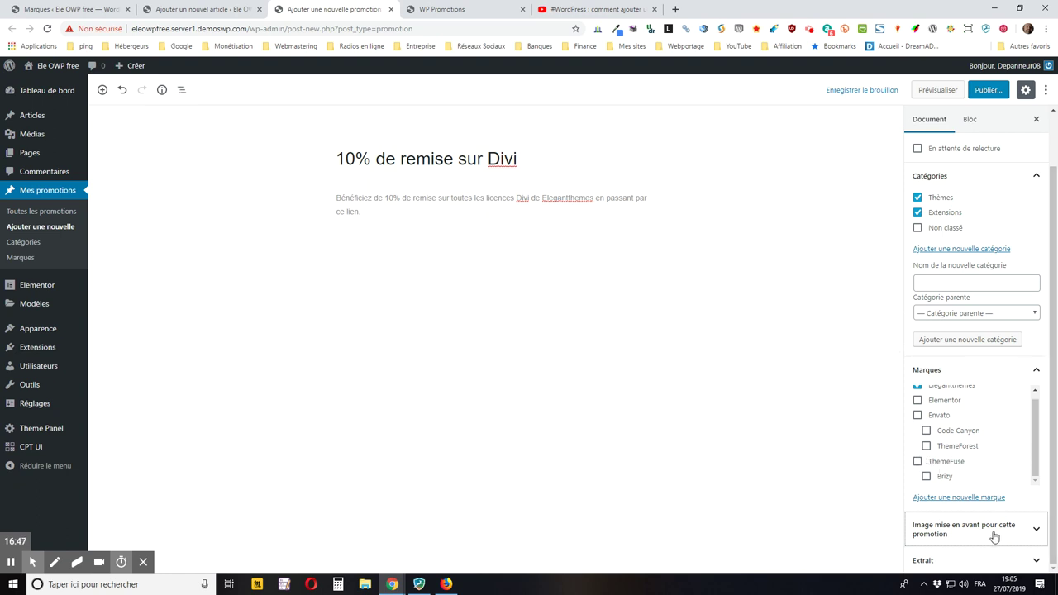
pyautogui.click(939, 530)
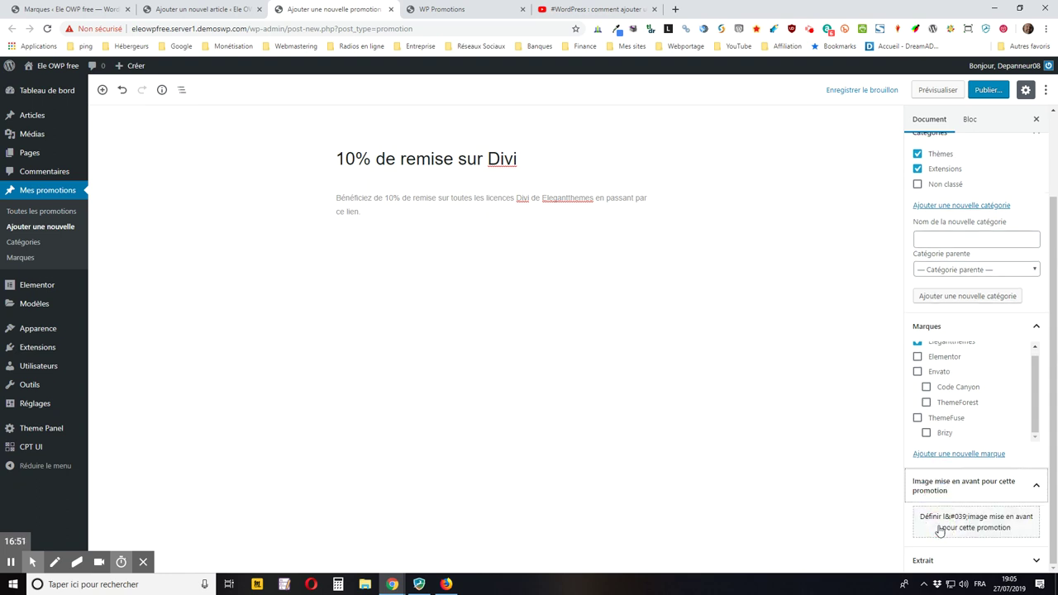
pyautogui.click(947, 525)
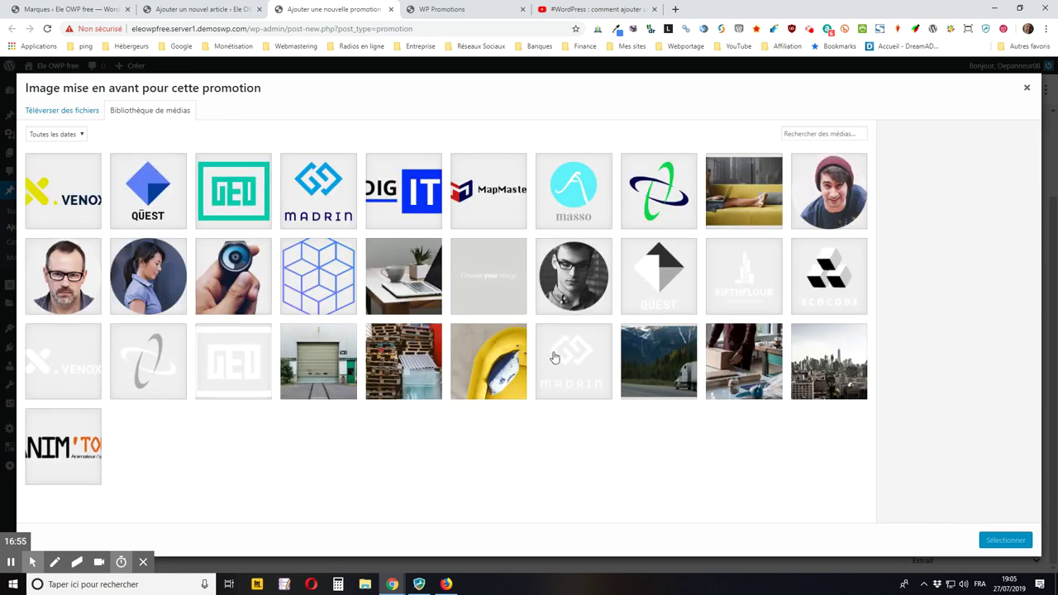
pyautogui.click(402, 192)
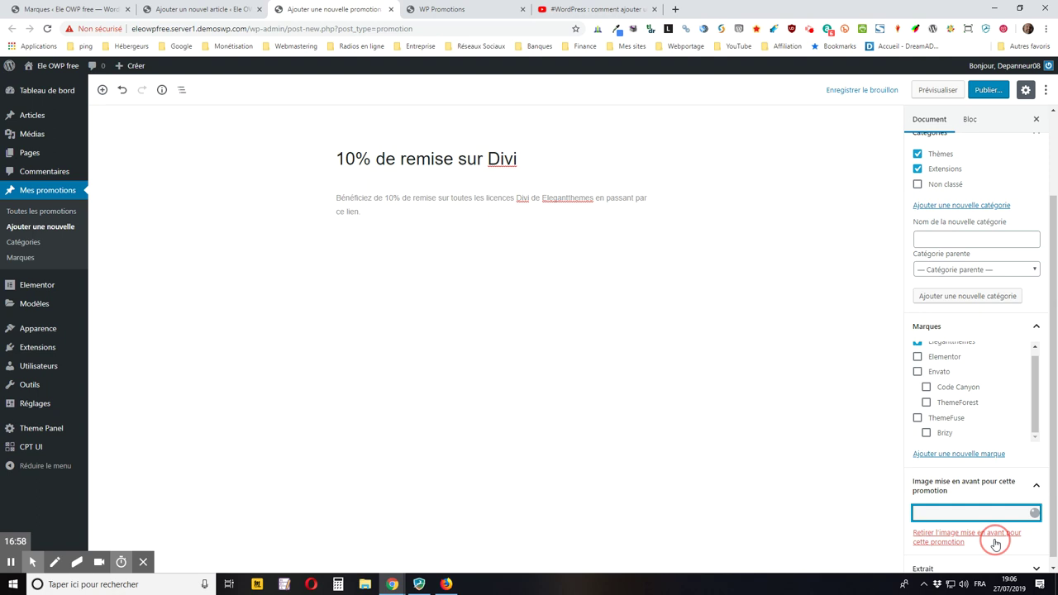
pyautogui.click(997, 542)
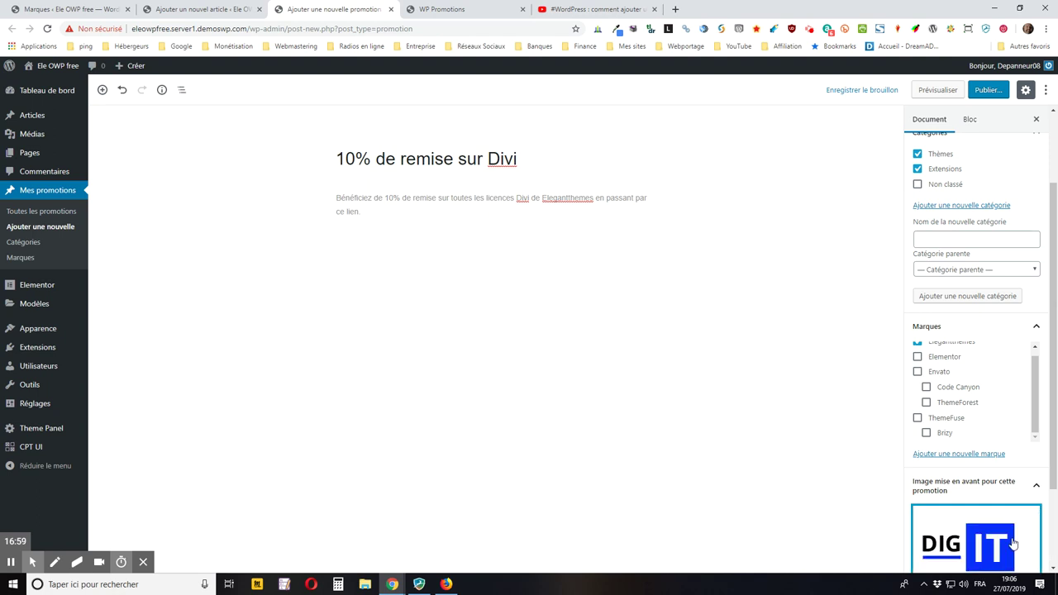
# Enter "Présentation d'une promo Divi." as the promotion's excerpt
pyautogui.scroll(-2, 978, 438)
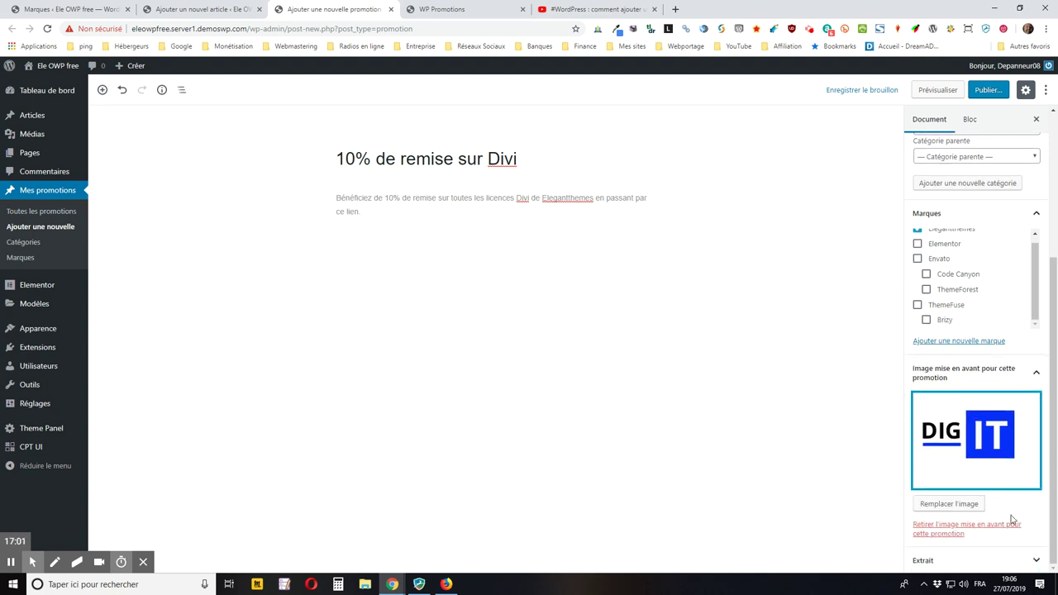
pyautogui.click(947, 553)
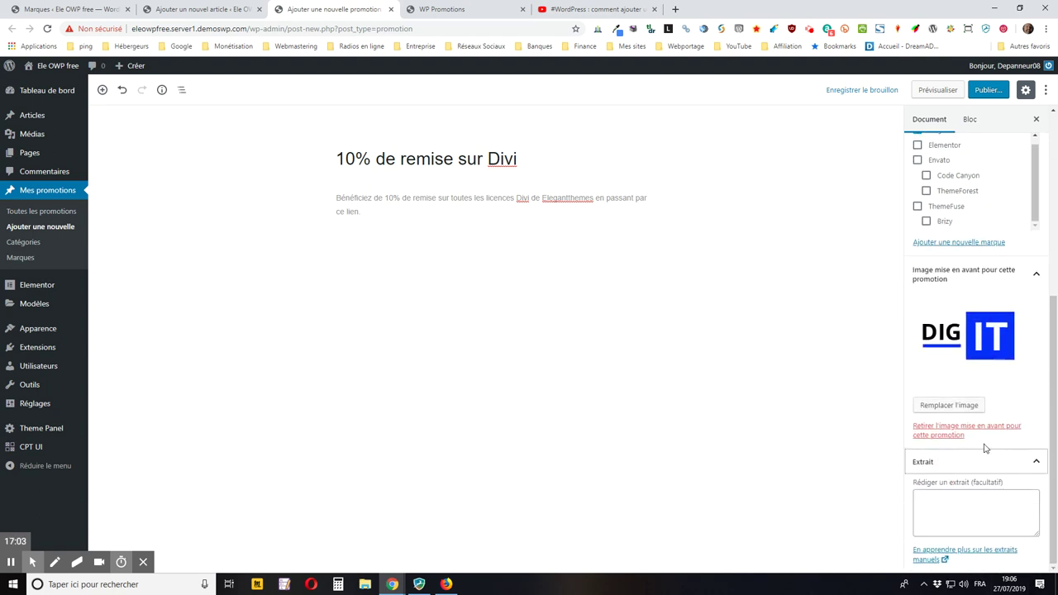
pyautogui.click(970, 518)
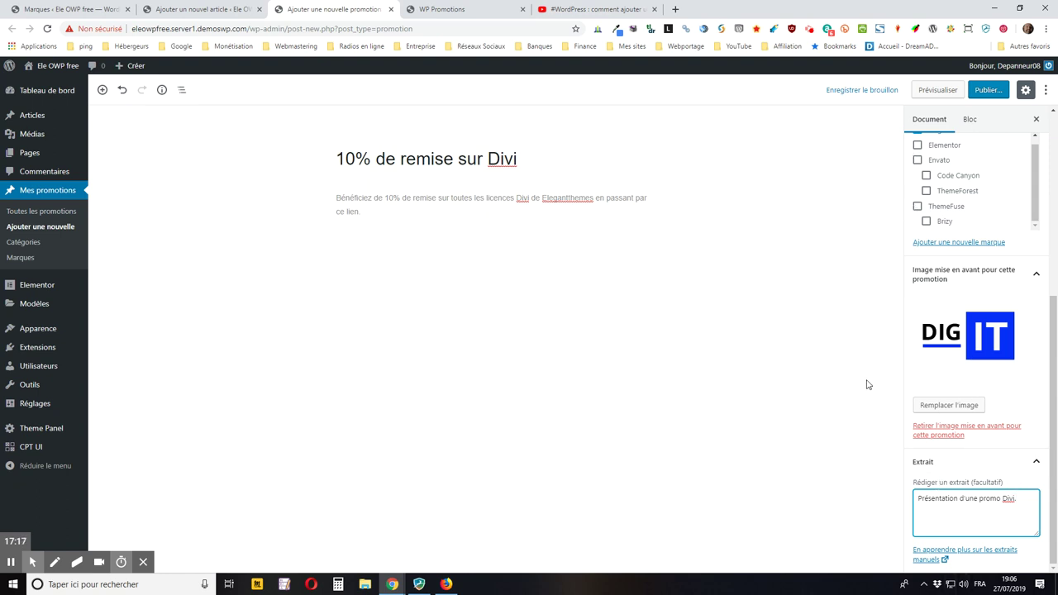
# Publish the promotion and view its live page on the site
pyautogui.click(988, 90)
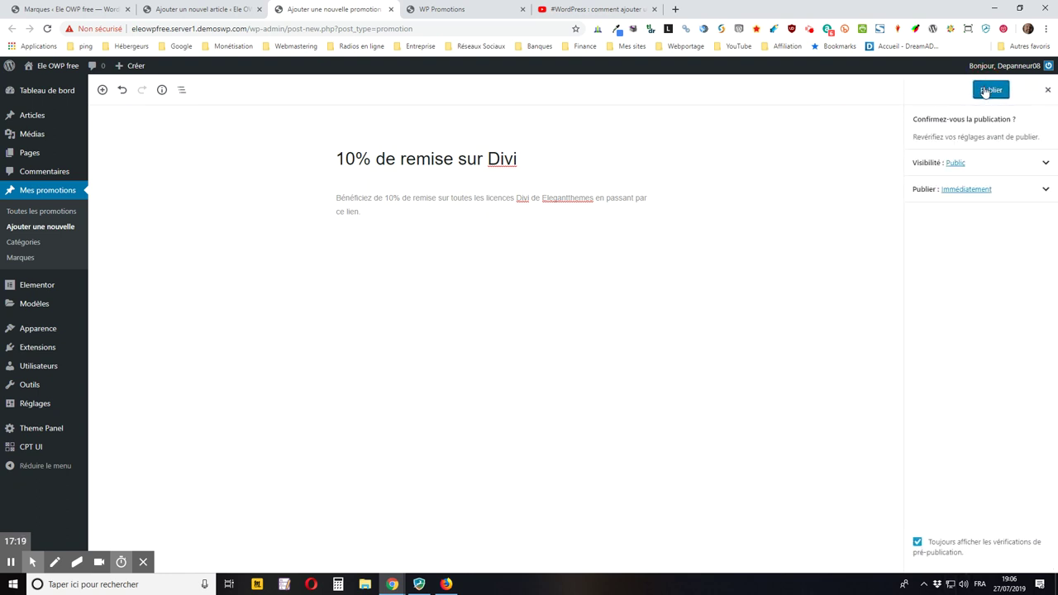
pyautogui.click(987, 97)
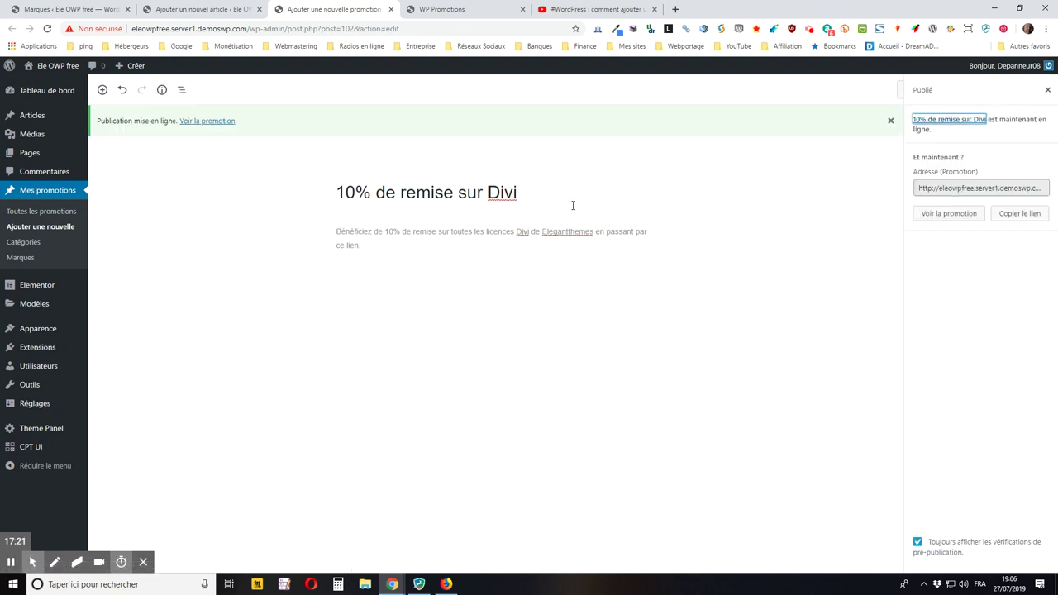
pyautogui.moveTo(3, 296)
pyautogui.click(947, 213)
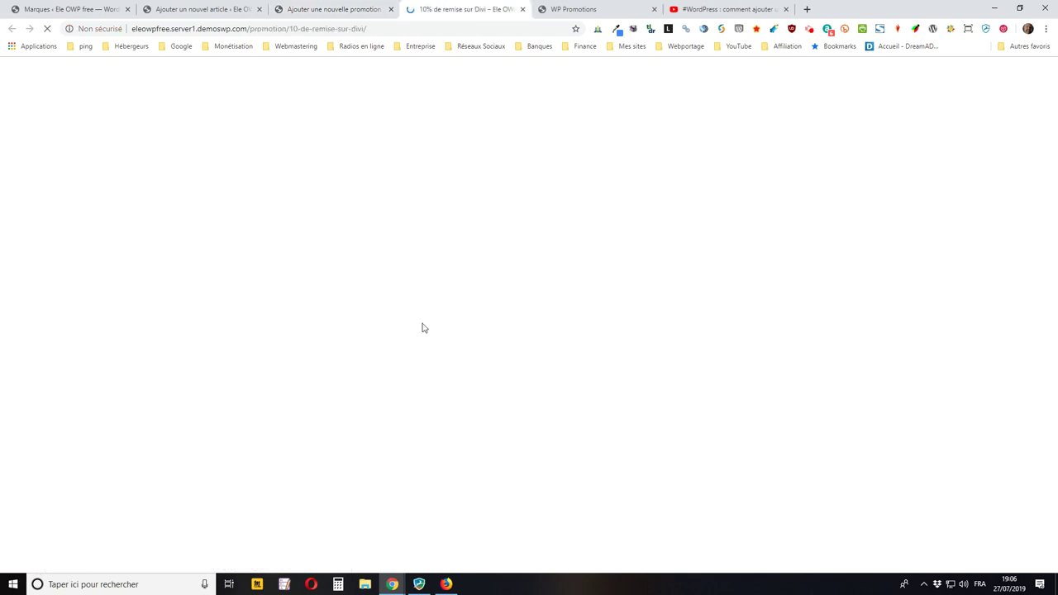
pyautogui.scroll(-2, 343, 222)
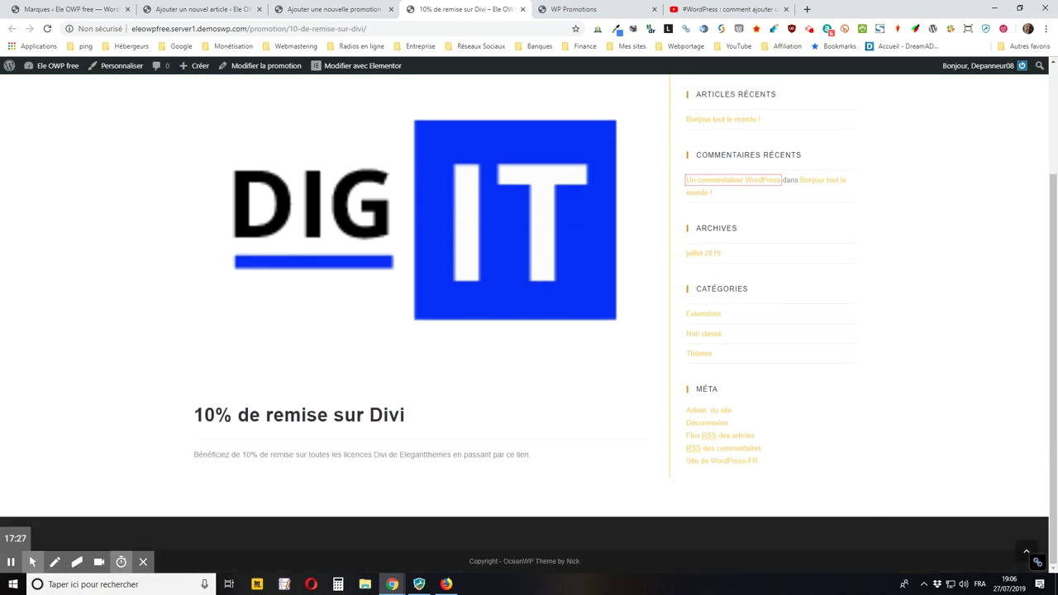
pyautogui.scroll(2, 395, 292)
pyautogui.scroll(-1, 394, 293)
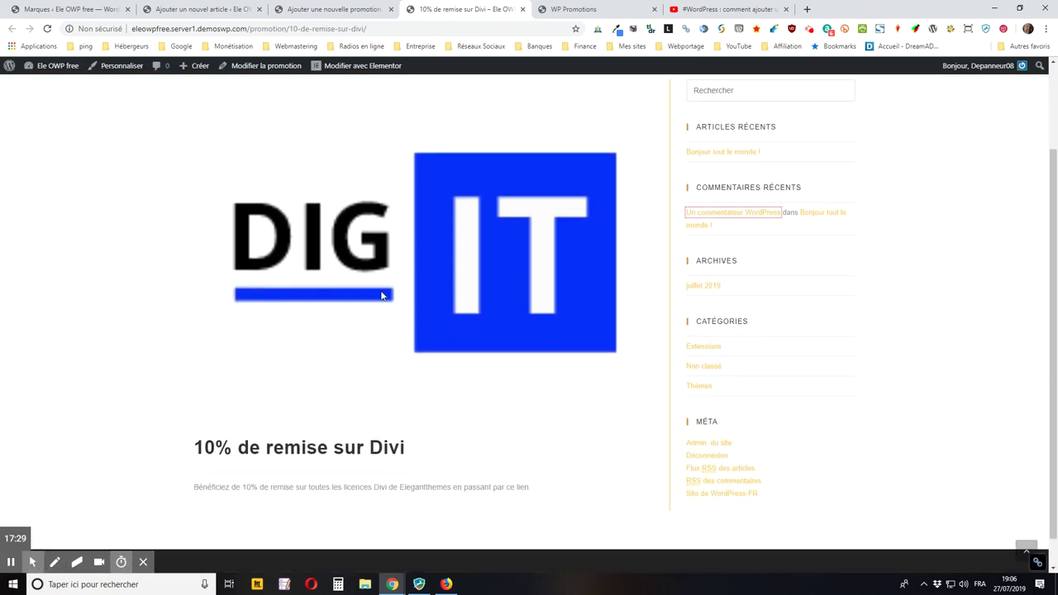
# Close the browser tab holding the unused blank article
pyautogui.click(318, 9)
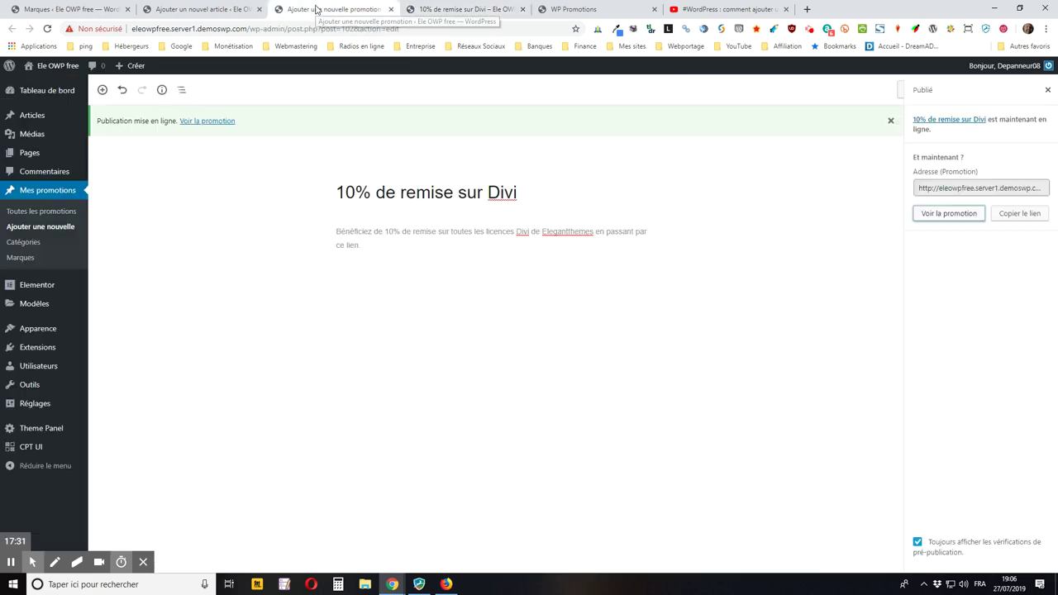
pyautogui.click(203, 10)
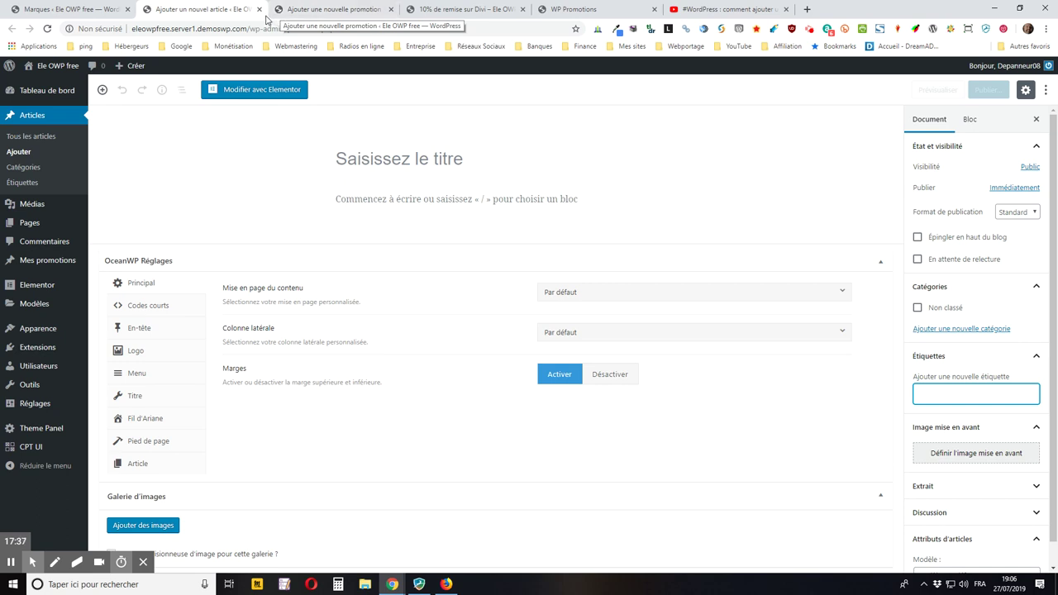
pyautogui.click(260, 12)
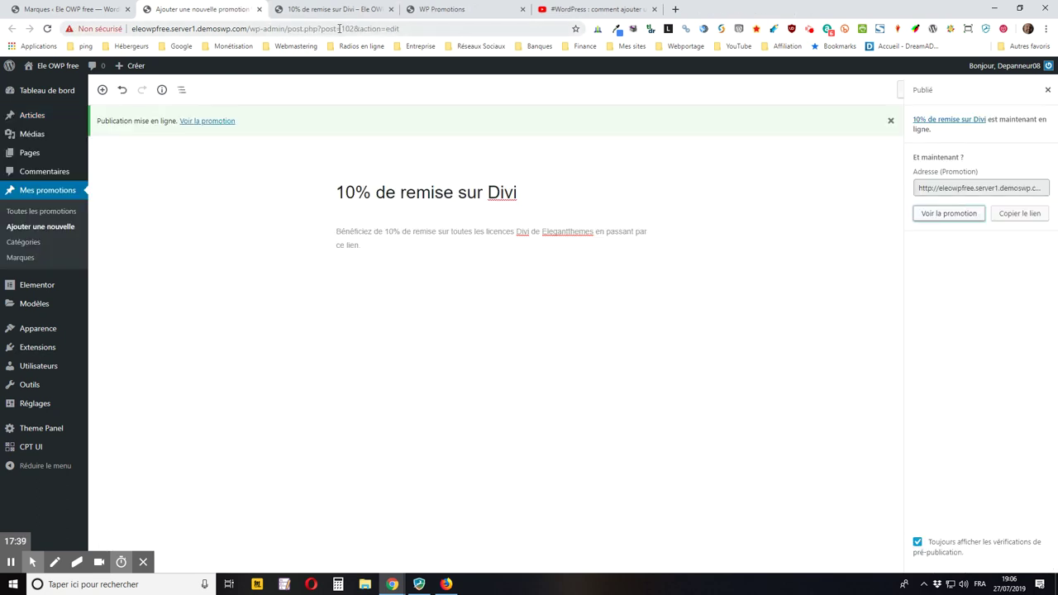
# Examine the live promotion page's header, featured image, title, text and sidebar
pyautogui.click(311, 9)
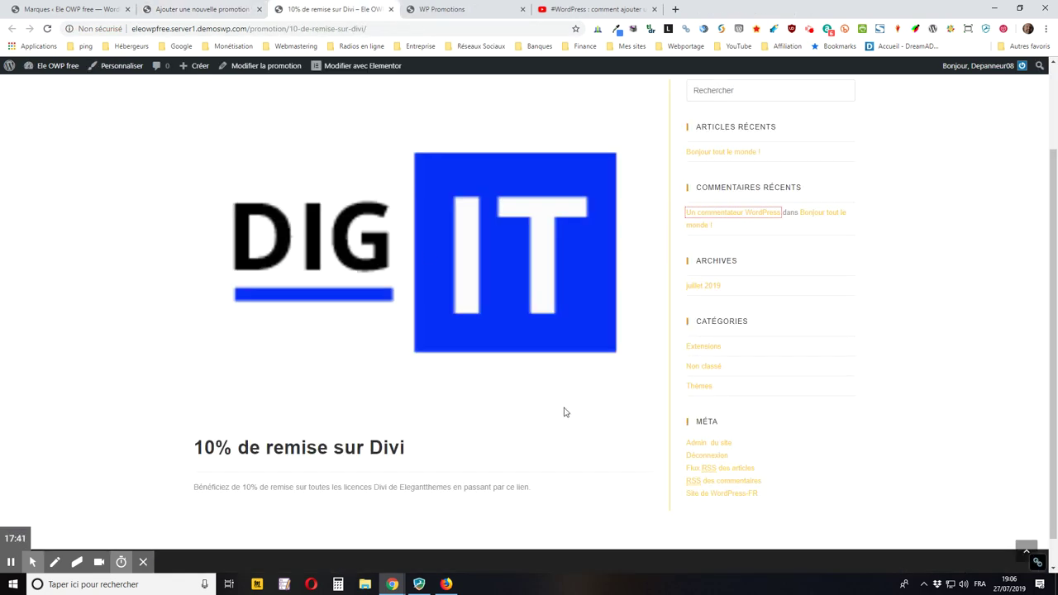
pyautogui.scroll(-1, 533, 387)
pyautogui.scroll(2, 394, 380)
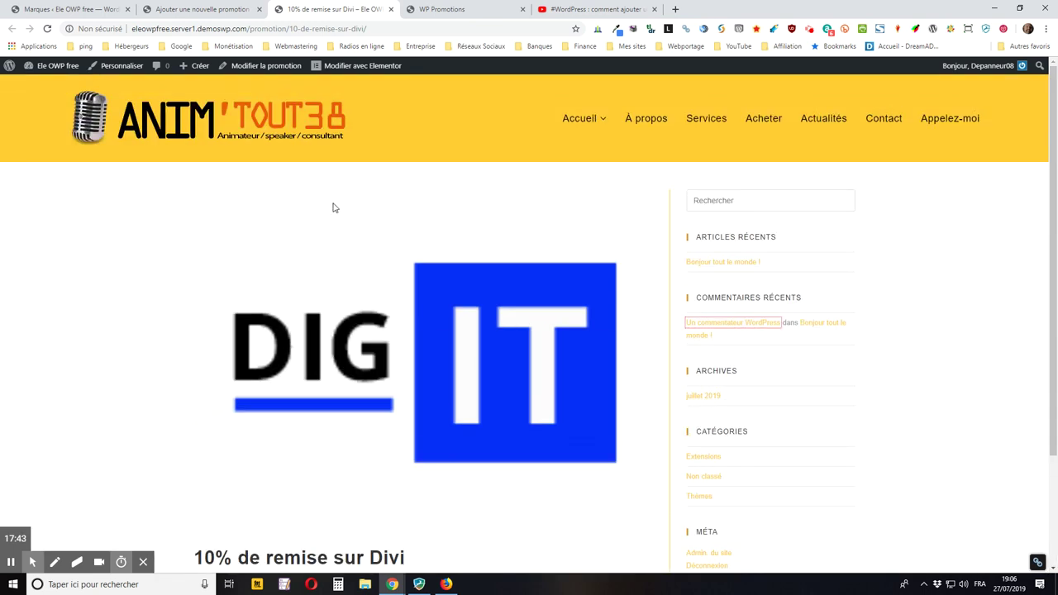
pyautogui.scroll(-2, 456, 383)
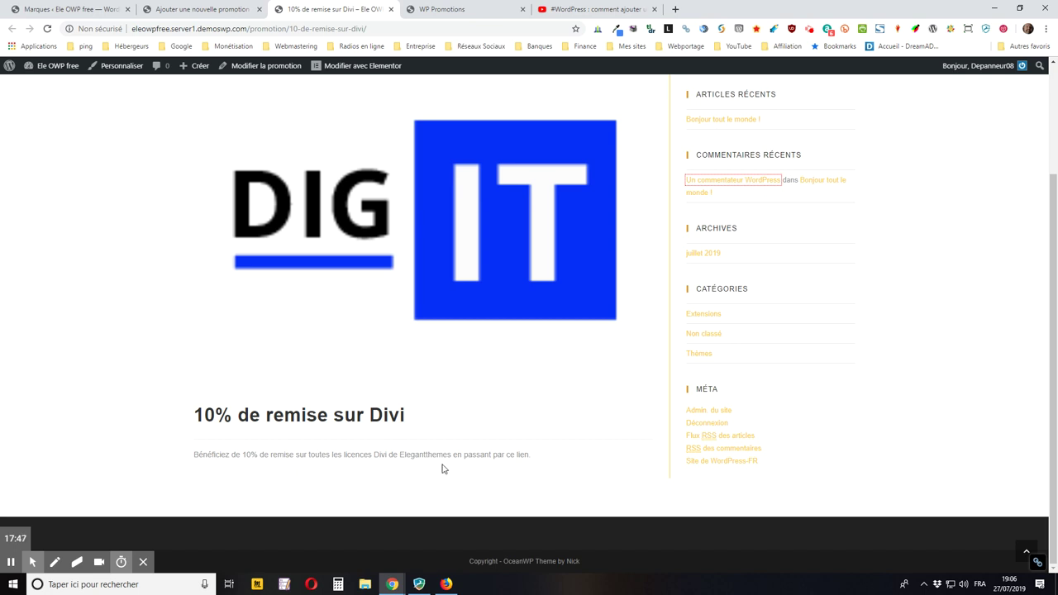
pyautogui.scroll(2, 396, 468)
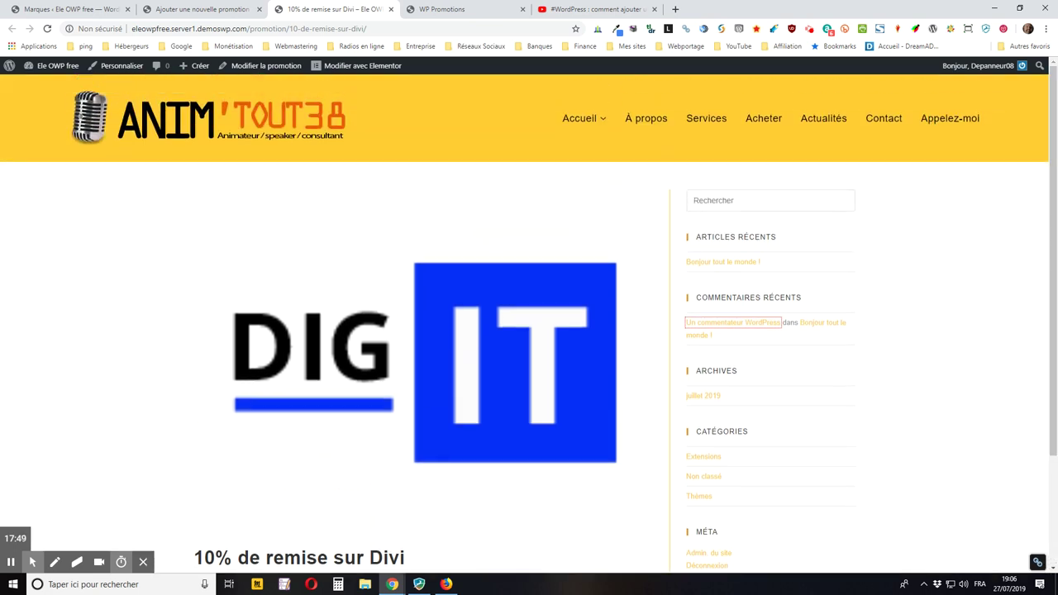
pyautogui.scroll(-2, 467, 318)
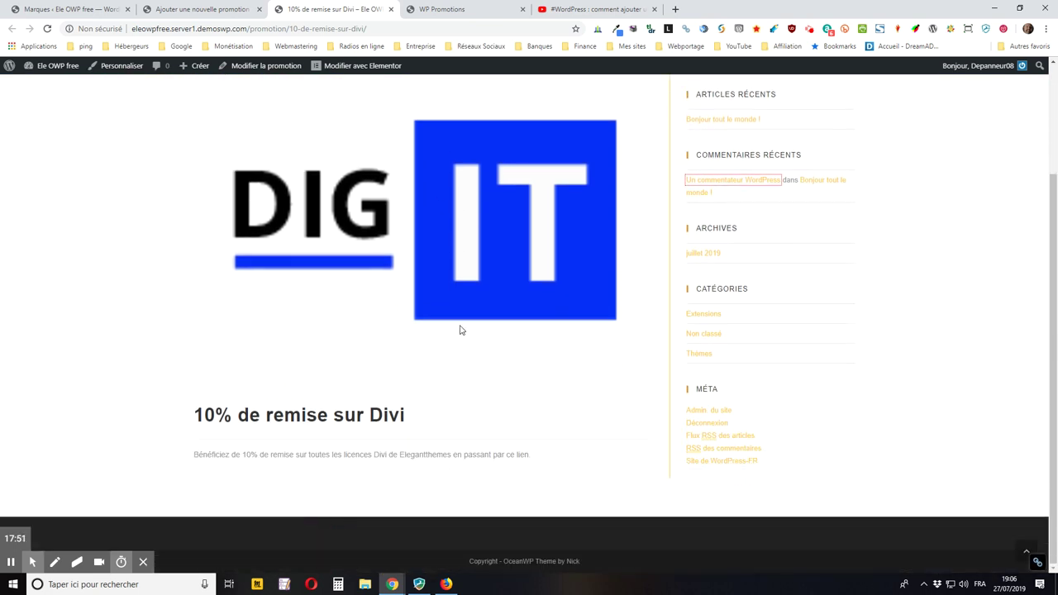